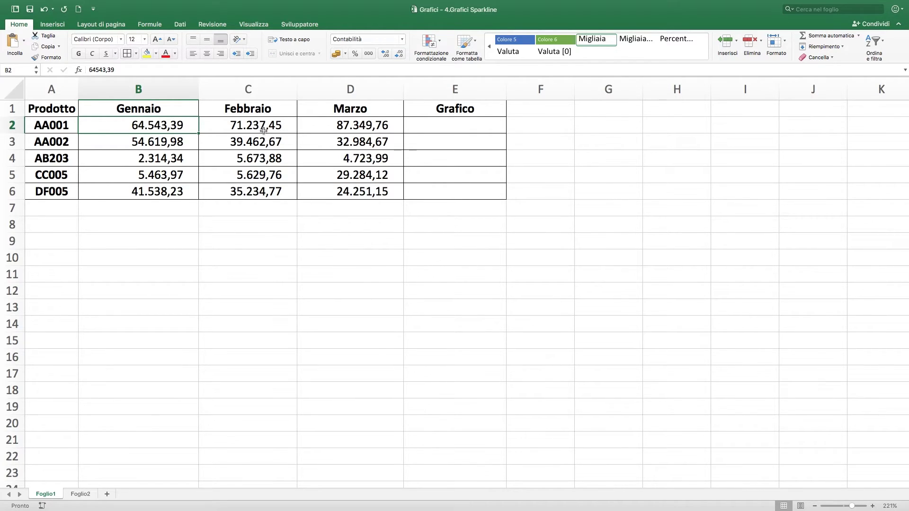
- Select the product codes and the Gennaio–Marzo headers, then pick cell E2
{"action": "left_click_drag", "start_coordinate": [61, 106], "coordinate": [73, 190]}
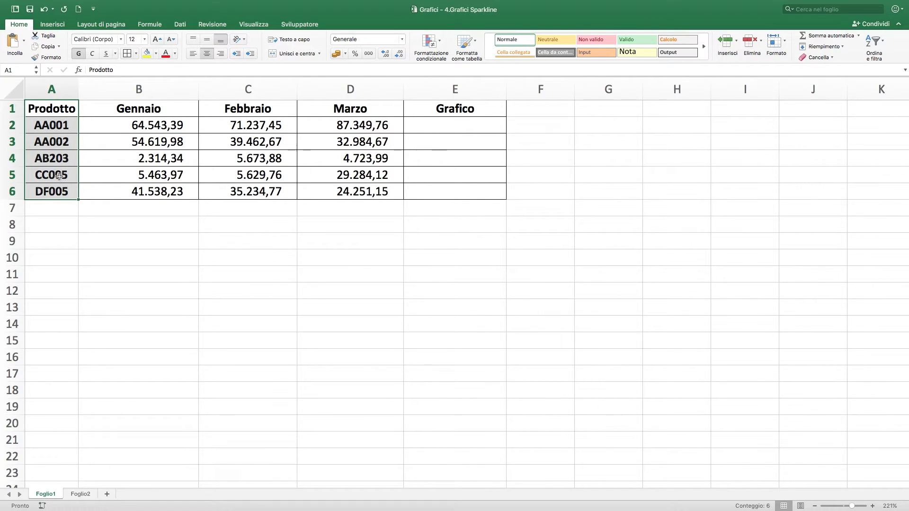
{"action": "left_click", "coordinate": [169, 126]}
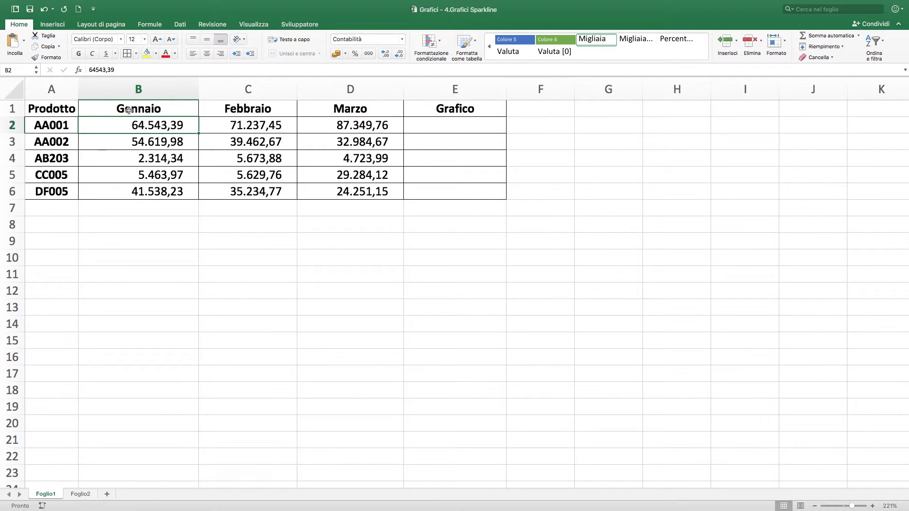
{"action": "left_click", "coordinate": [151, 109]}
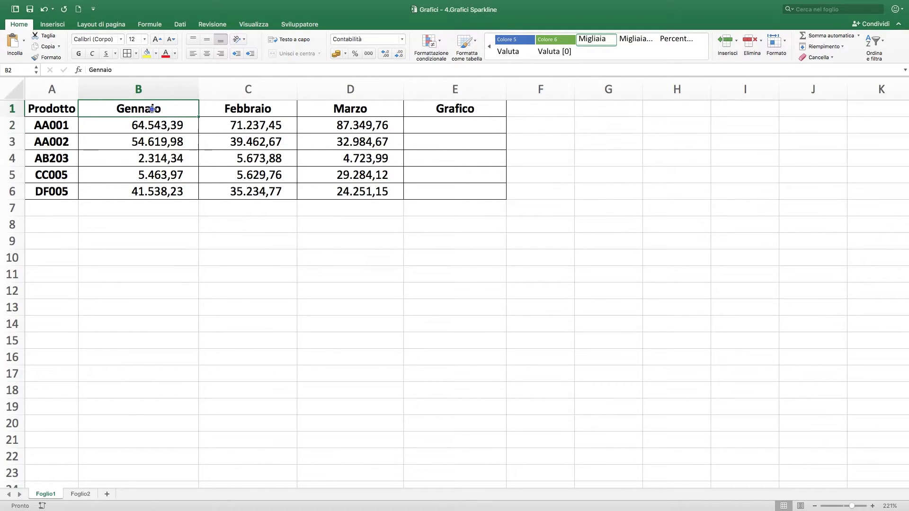
{"action": "left_click", "coordinate": [233, 109]}
{"action": "left_click", "coordinate": [341, 109]}
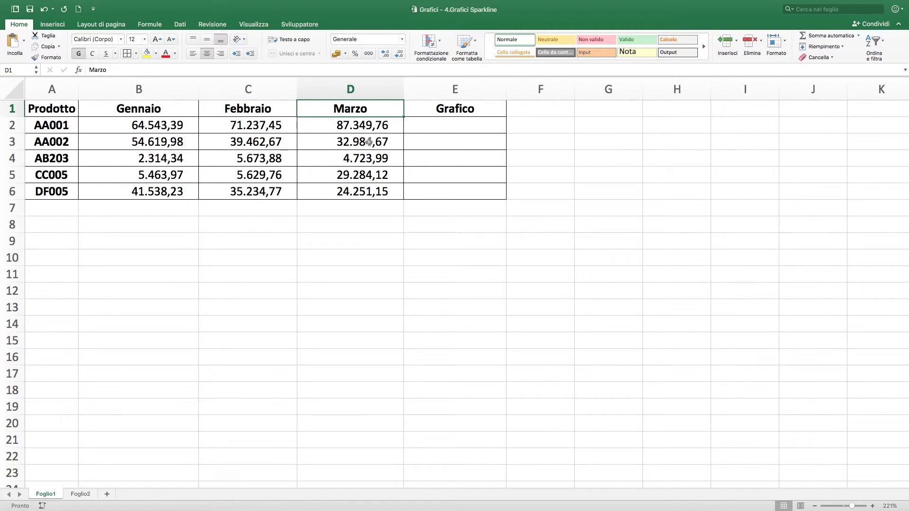
{"action": "left_click", "coordinate": [467, 124]}
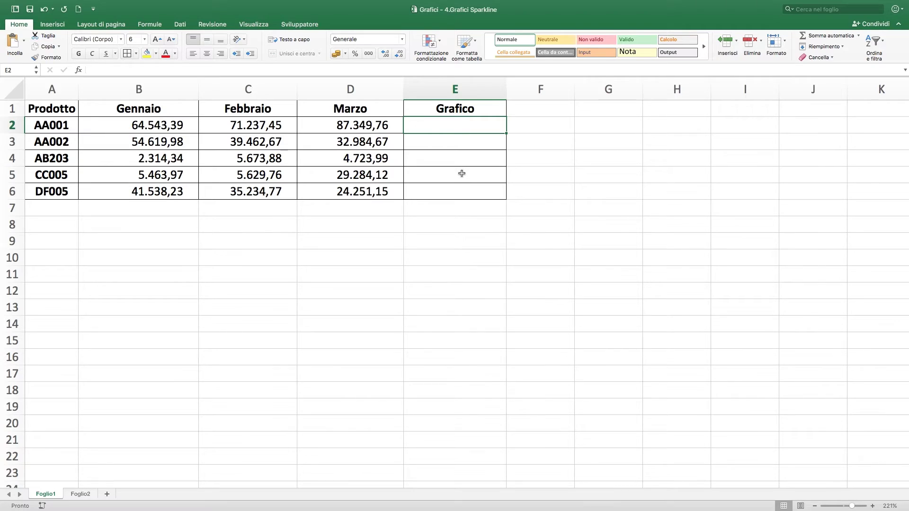
- Start an Istogramma sparkline from Inserisci > Grafici sparkline
{"action": "left_click", "coordinate": [55, 24]}
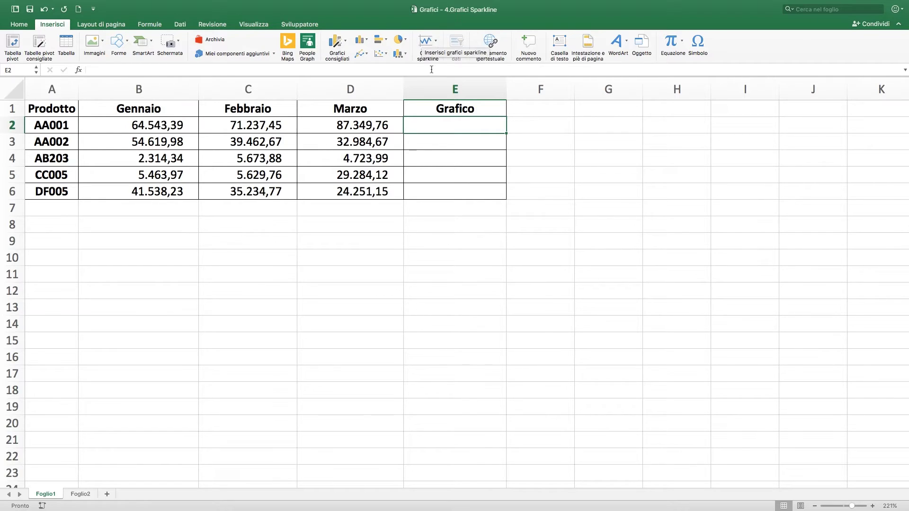
{"action": "left_click", "coordinate": [437, 44]}
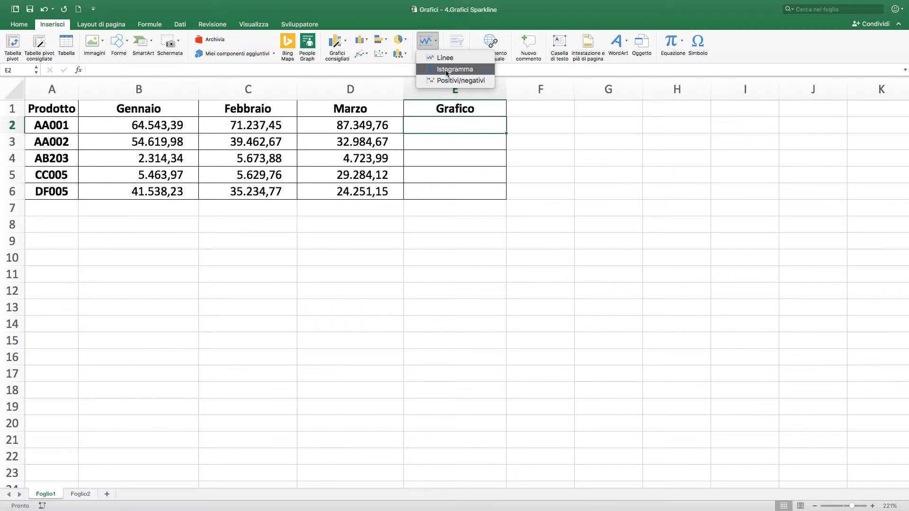
{"action": "left_click", "coordinate": [447, 71]}
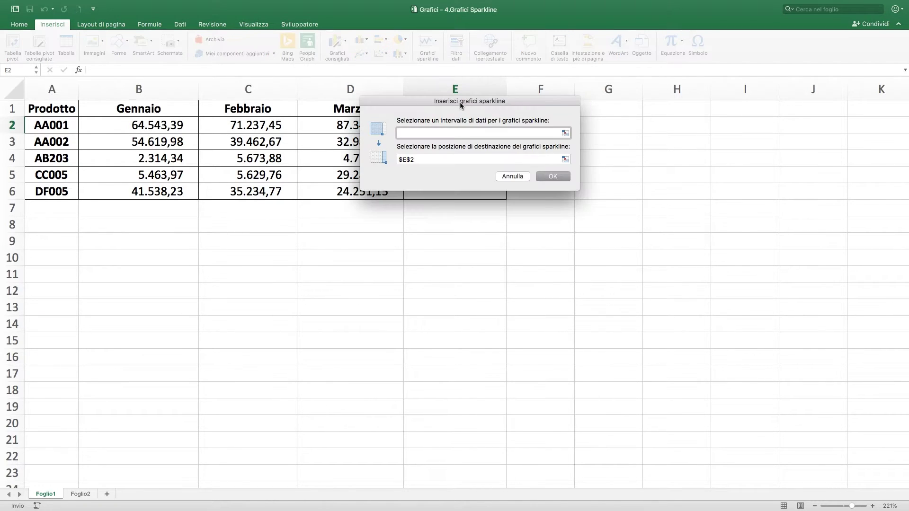
- Set the sparkline data range to B2:D6 and the location to $E$2:$E$6, then confirm
{"action": "left_click_drag", "start_coordinate": [460, 122], "coordinate": [441, 212]}
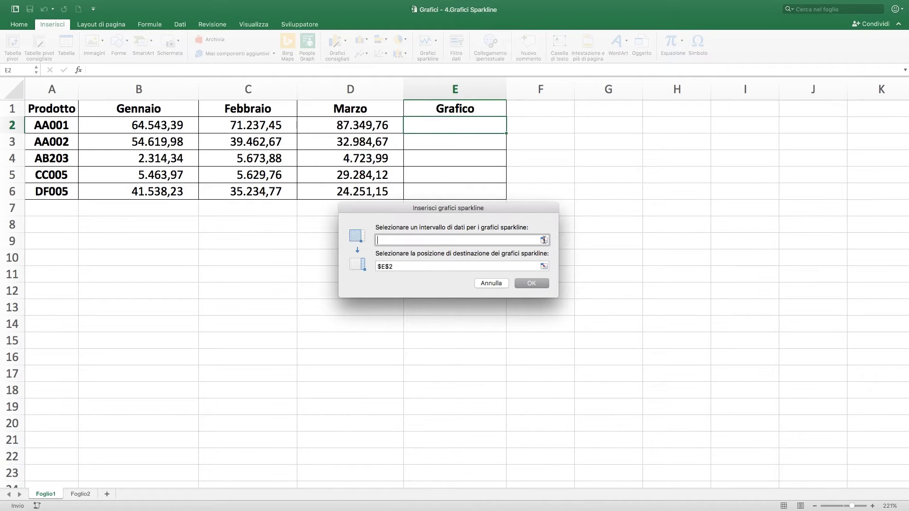
{"action": "left_click", "coordinate": [544, 240]}
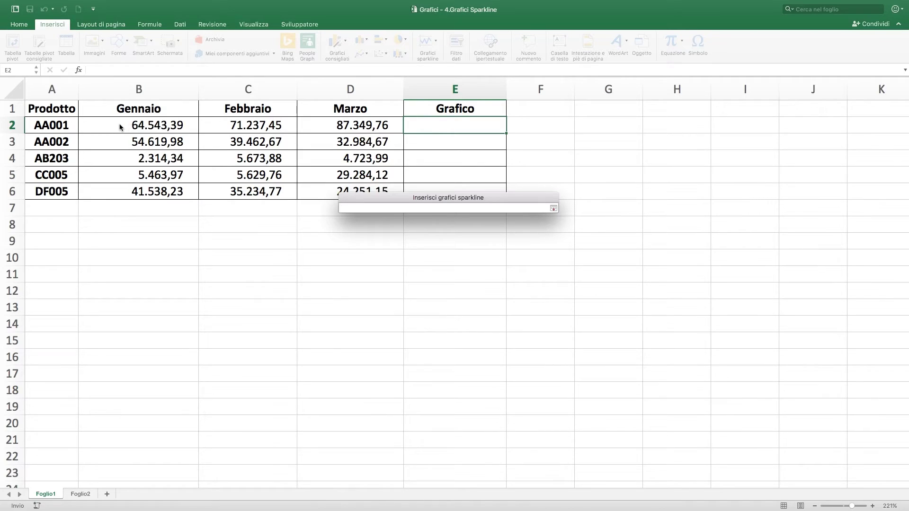
{"action": "mouse_move", "coordinate": [126, 124]}
{"action": "left_mouse_down"}
{"action": "mouse_move", "coordinate": [342, 185]}
{"action": "mouse_move", "coordinate": [340, 196]}
{"action": "left_mouse_up"}
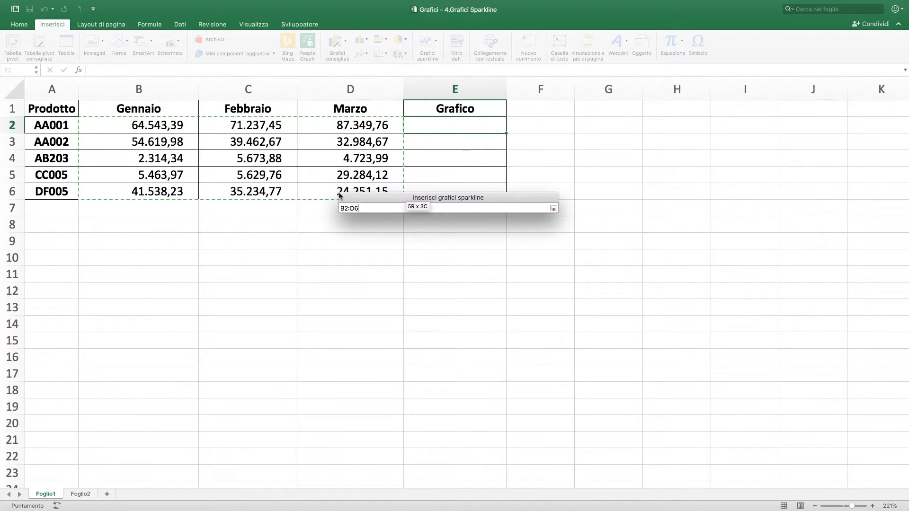
{"action": "left_click", "coordinate": [553, 208]}
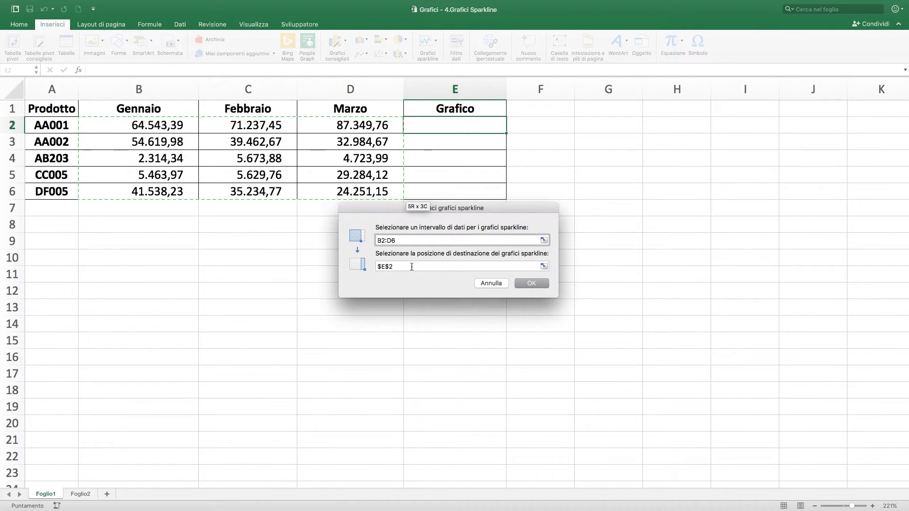
{"action": "left_click", "coordinate": [410, 266]}
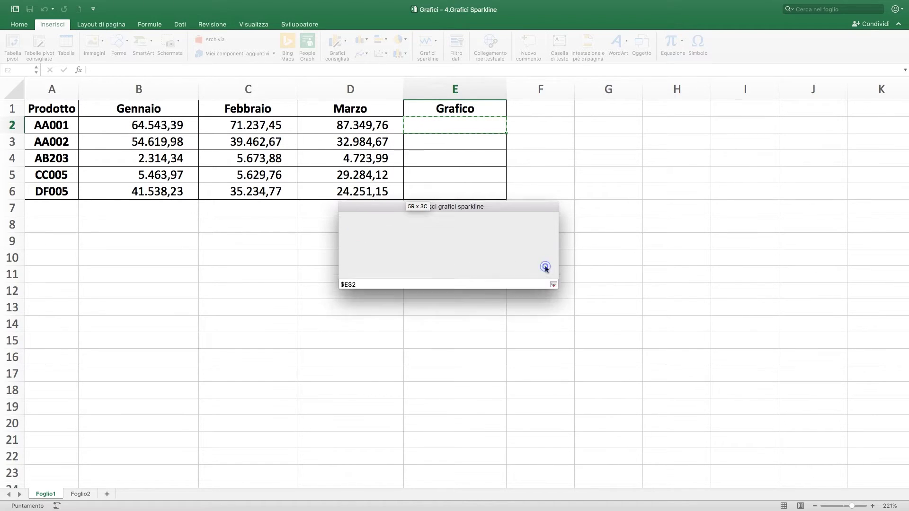
{"action": "left_click", "coordinate": [544, 266]}
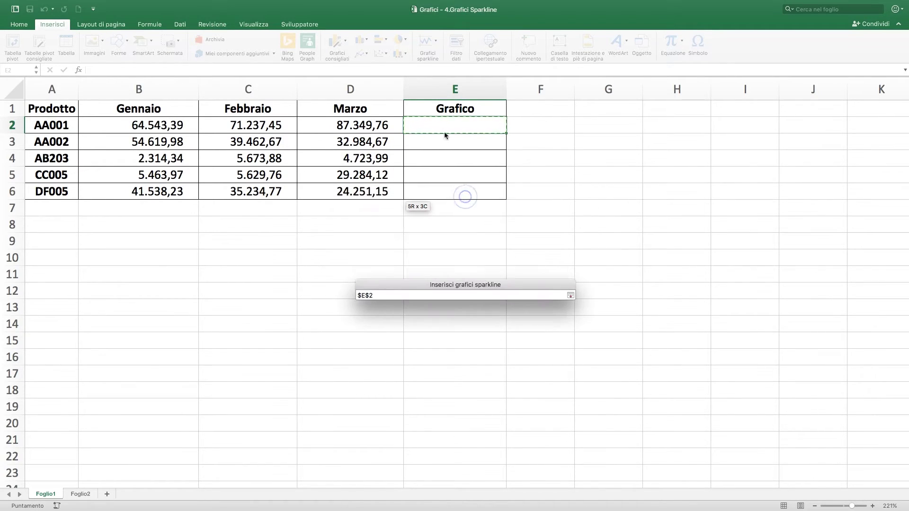
{"action": "left_click_drag", "start_coordinate": [448, 124], "coordinate": [444, 191]}
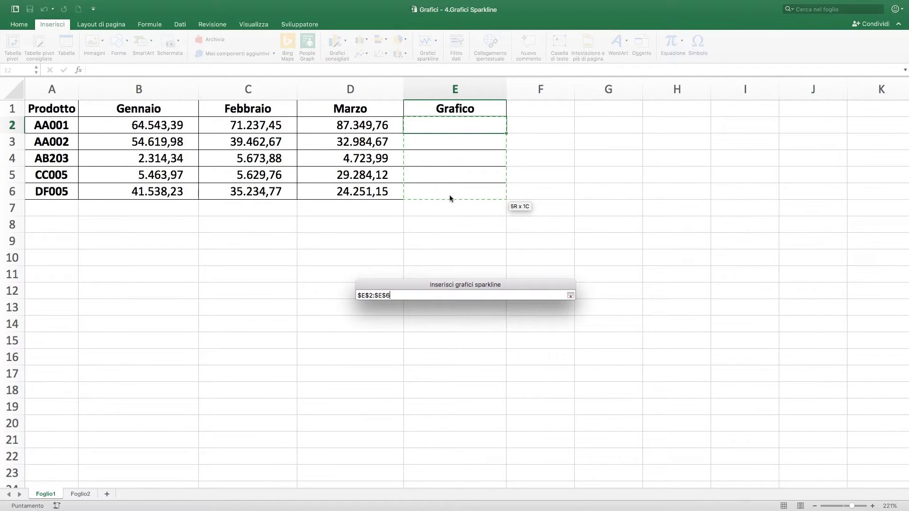
{"action": "left_click", "coordinate": [570, 297]}
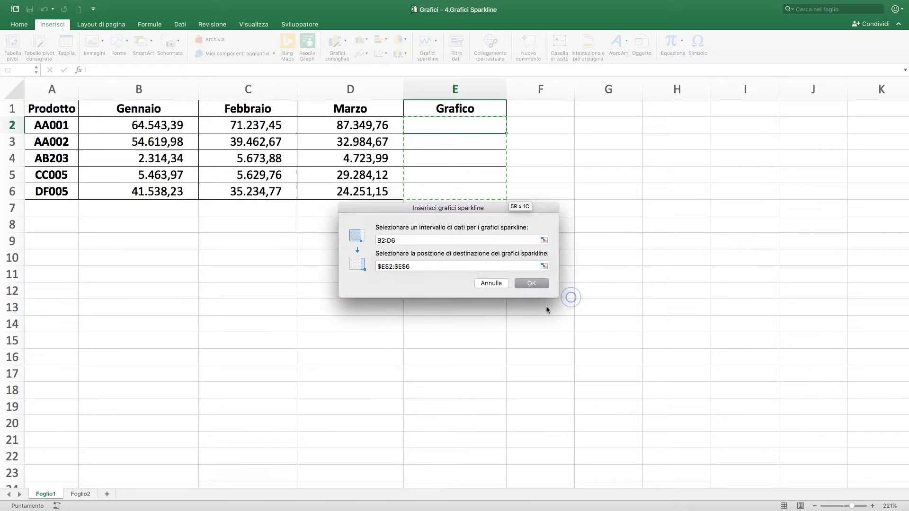
{"action": "left_click", "coordinate": [532, 284]}
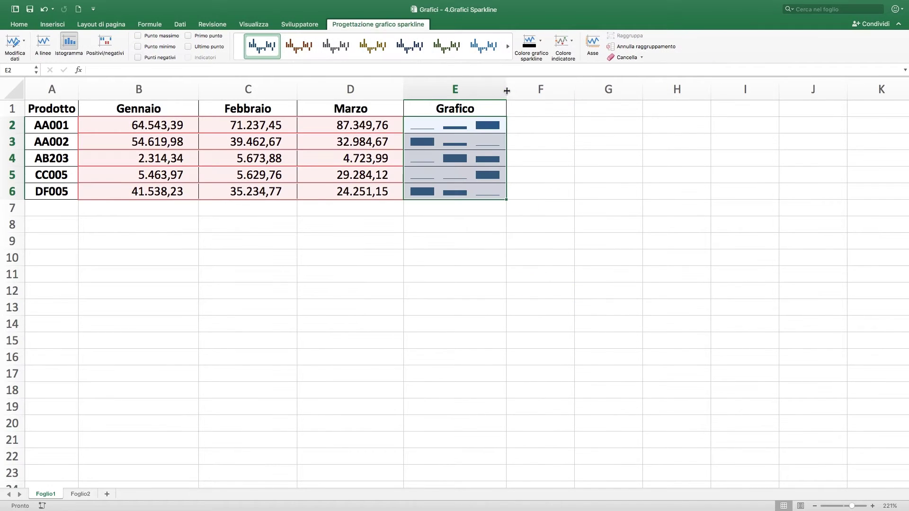
- Widen column E so the sparklines stretch, and zoom in on the sheet
{"action": "left_click_drag", "start_coordinate": [507, 90], "coordinate": [553, 89]}
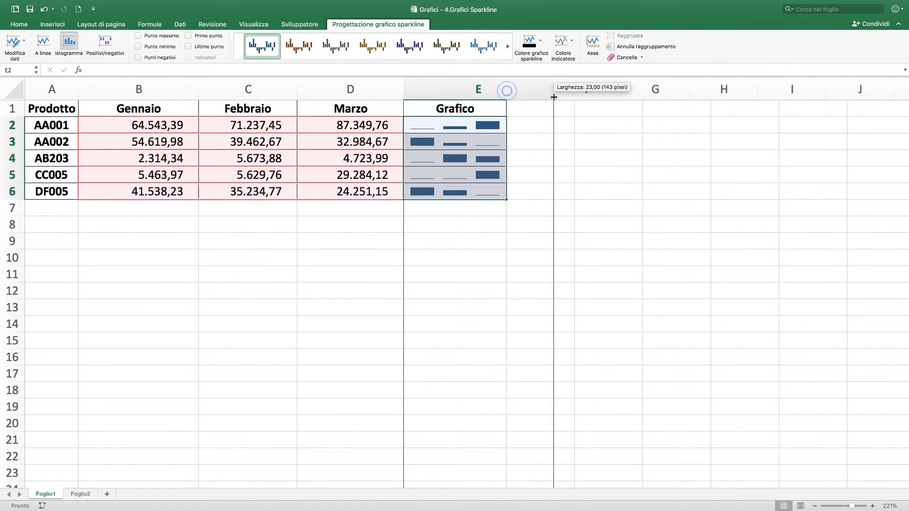
{"action": "left_click", "coordinate": [873, 506]}
{"action": "left_click", "coordinate": [874, 507]}
{"action": "left_click", "coordinate": [873, 506]}
{"action": "left_click", "coordinate": [873, 506]}
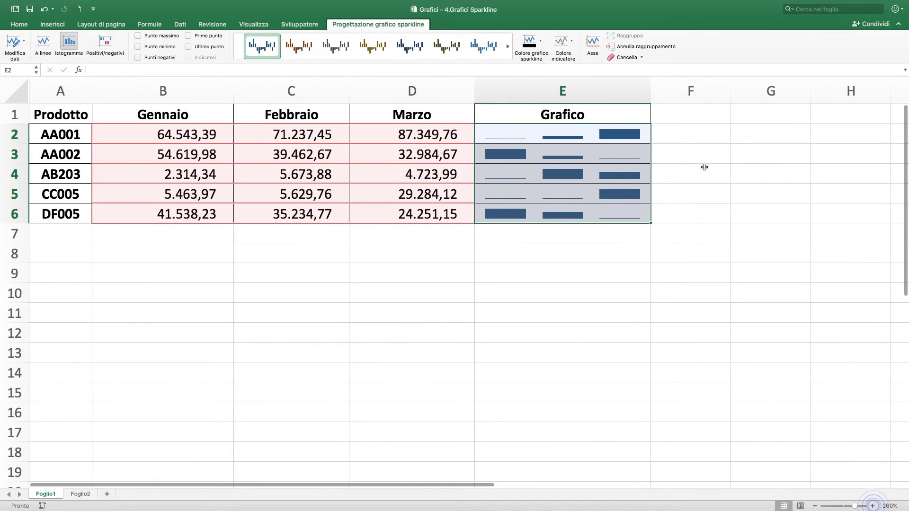
{"action": "left_click", "coordinate": [696, 150]}
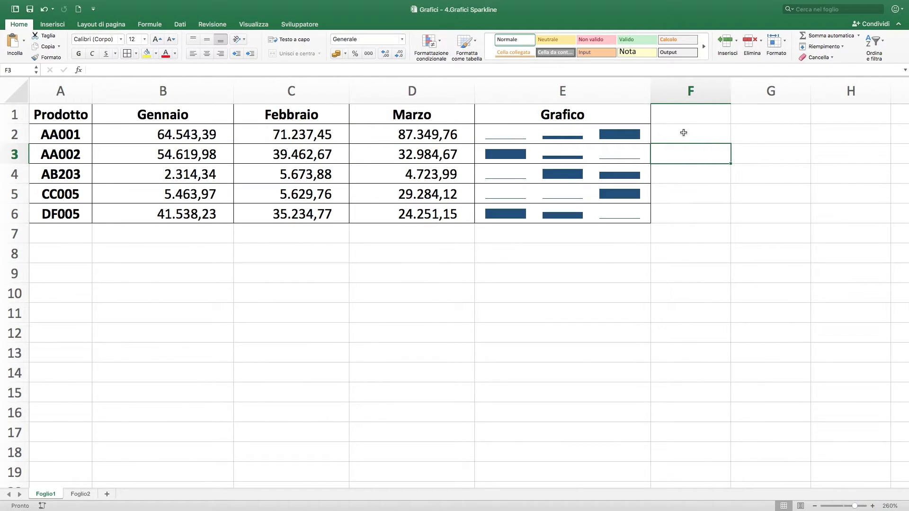
{"action": "left_click", "coordinate": [575, 135]}
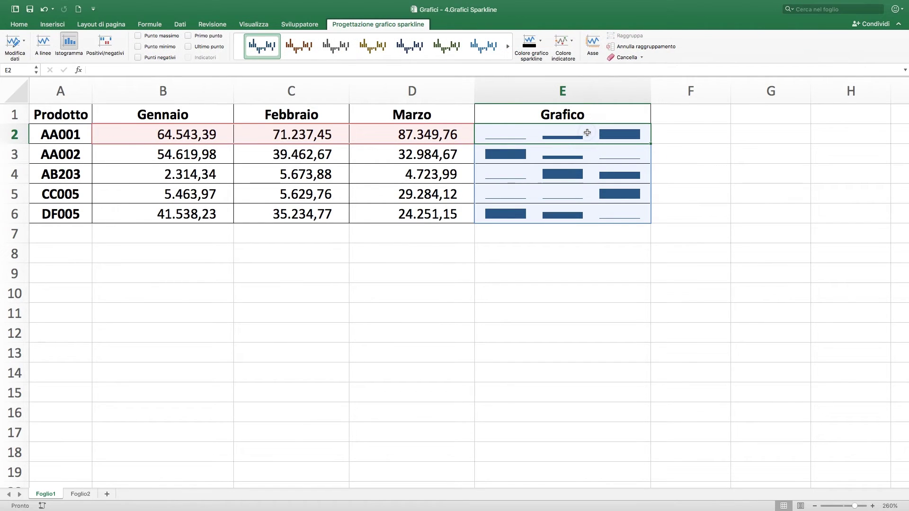
{"action": "left_click", "coordinate": [547, 156]}
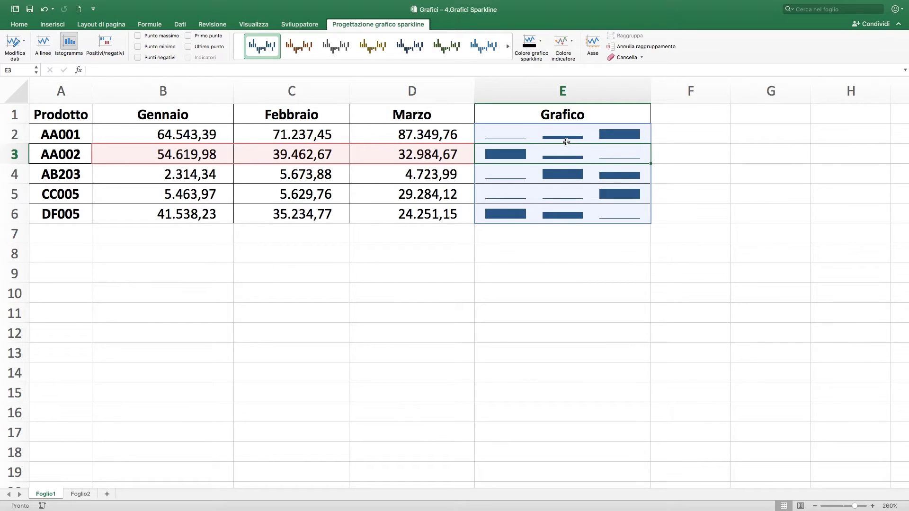
{"action": "left_click", "coordinate": [555, 135]}
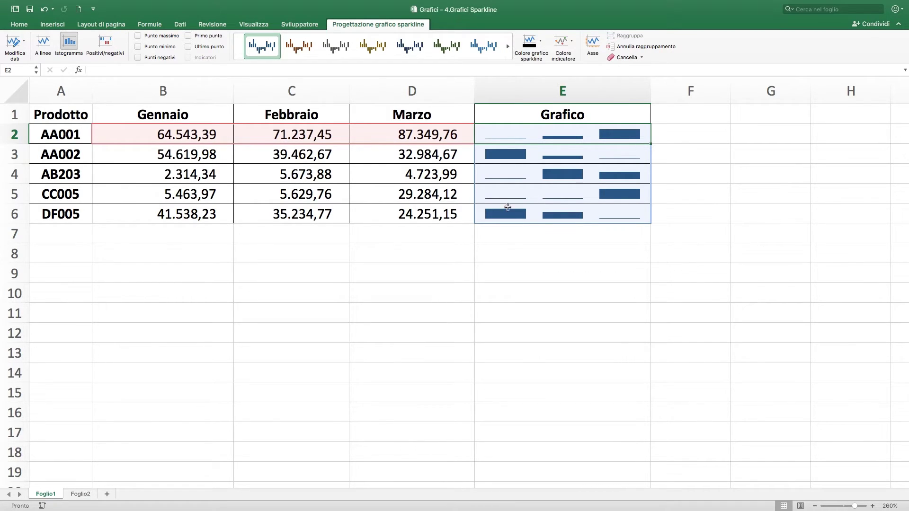
{"action": "left_click", "coordinate": [522, 198]}
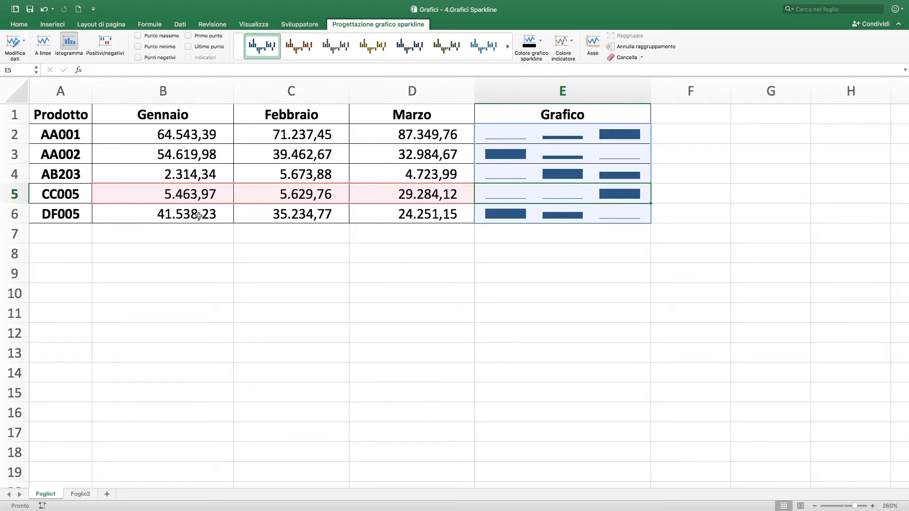
{"action": "left_click", "coordinate": [199, 236]}
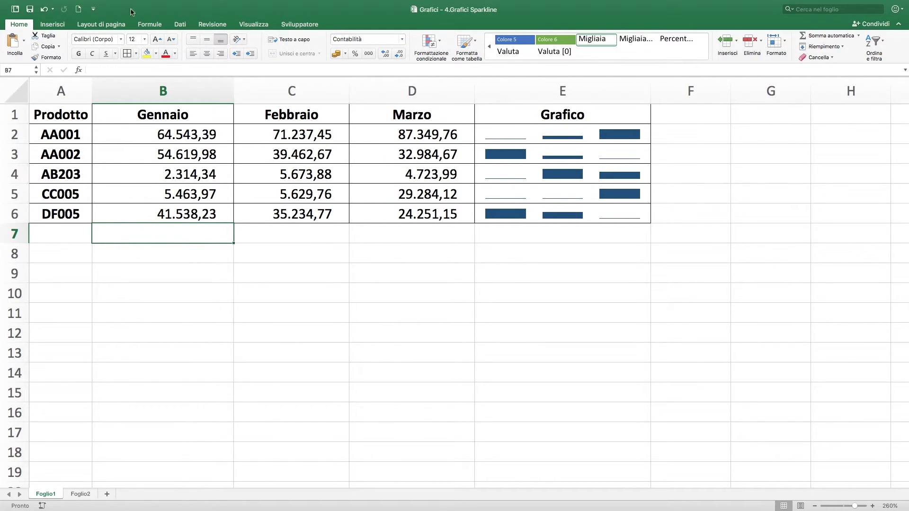
- Start another Istogramma sparkline from Inserisci > Grafici sparkline
{"action": "left_click", "coordinate": [53, 25]}
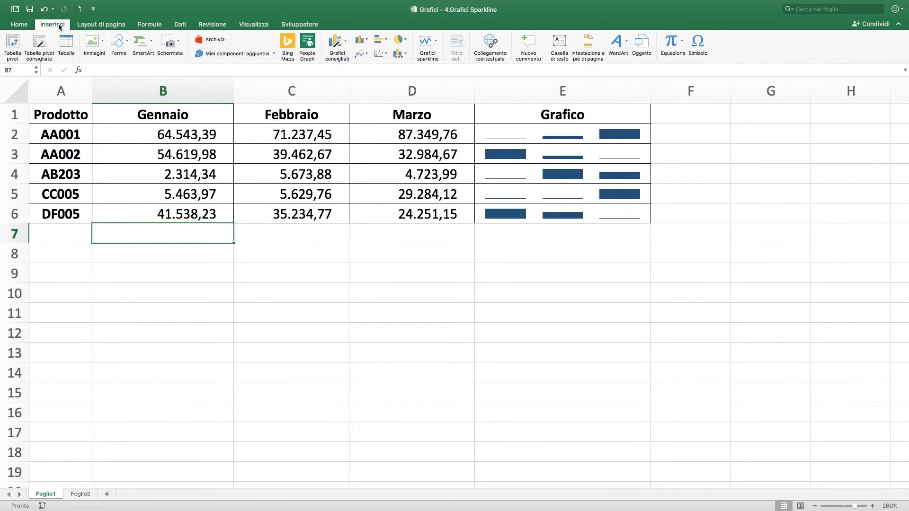
{"action": "left_click", "coordinate": [428, 43]}
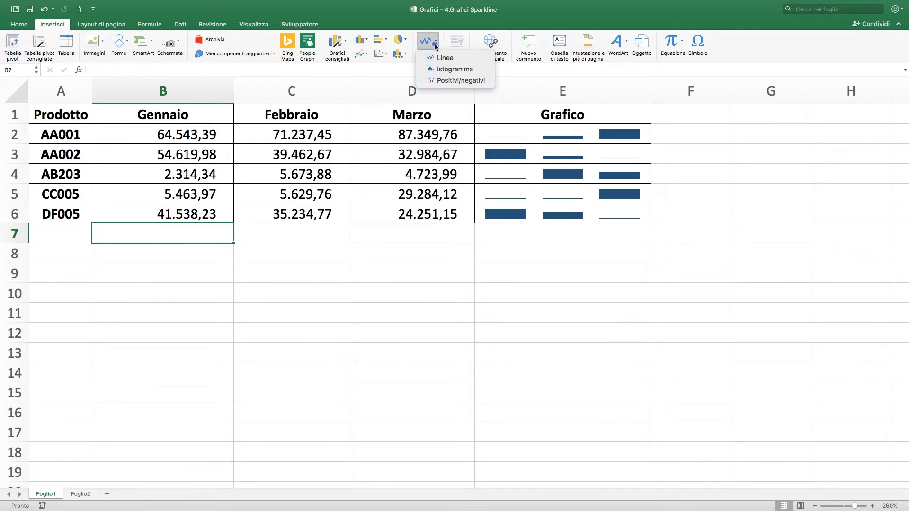
{"action": "left_click", "coordinate": [444, 71]}
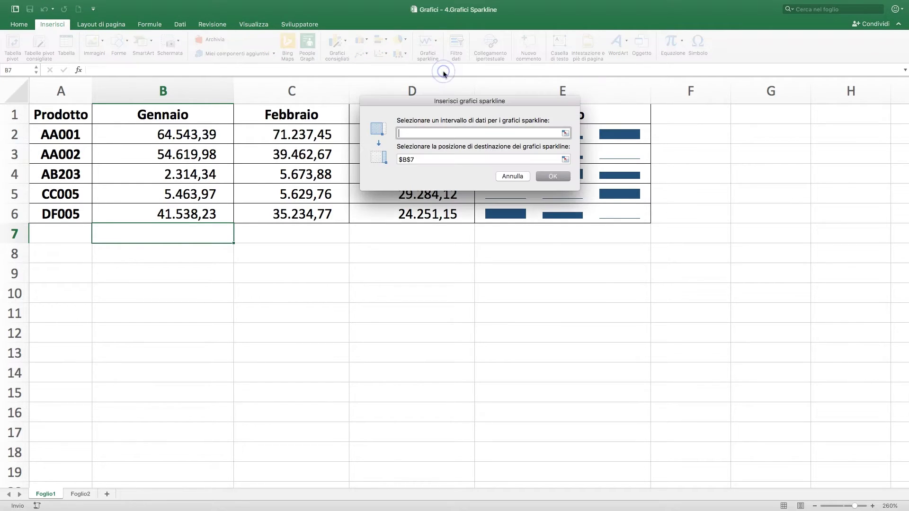
- Set data range B2:D6 and location $B$7:$D$7, then confirm the sparklines
{"action": "left_click_drag", "start_coordinate": [539, 110], "coordinate": [556, 261]}
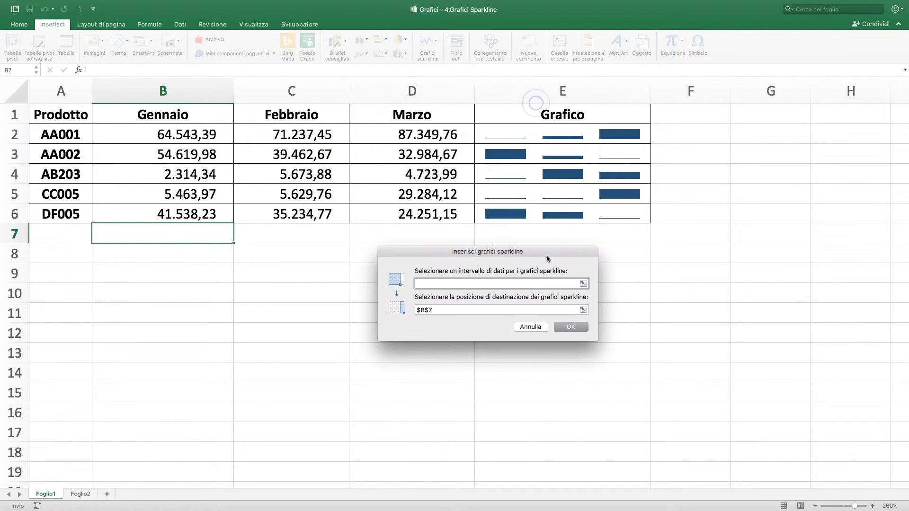
{"action": "left_click", "coordinate": [583, 284]}
{"action": "left_click_drag", "start_coordinate": [152, 134], "coordinate": [388, 219]}
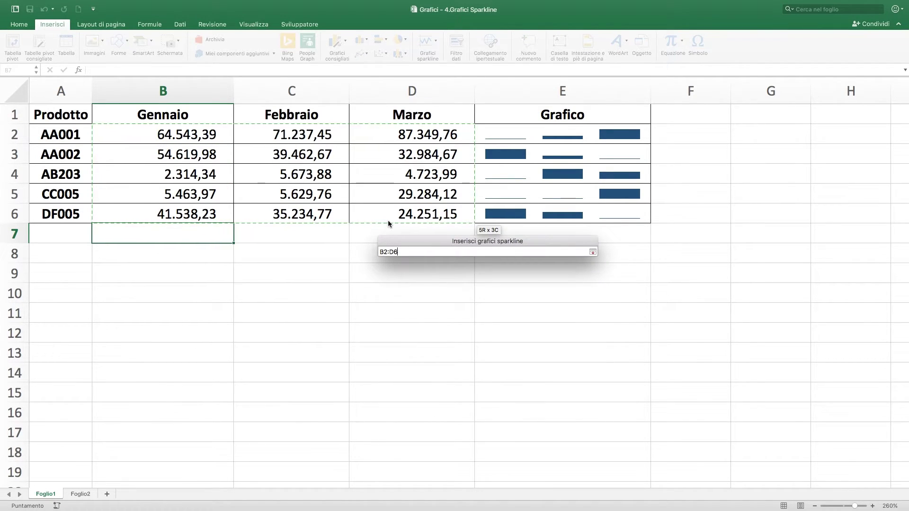
{"action": "left_click", "coordinate": [592, 252]}
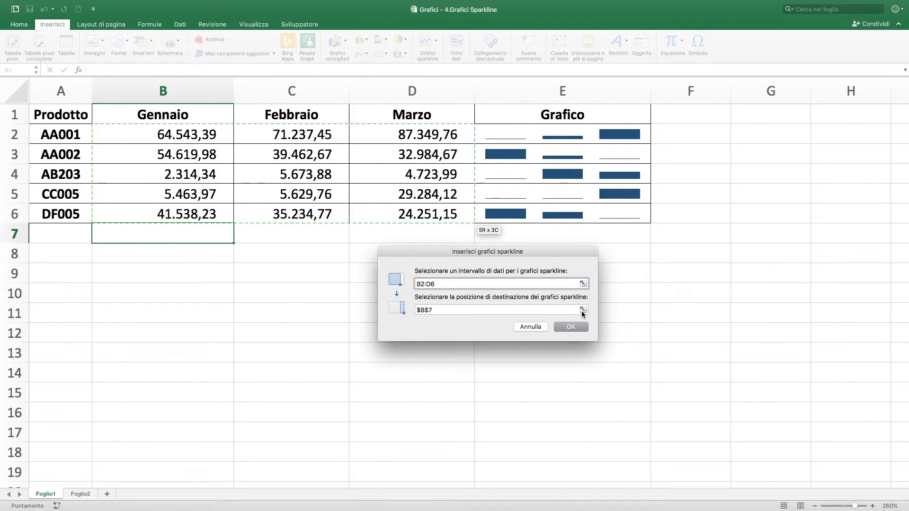
{"action": "left_click", "coordinate": [583, 314]}
{"action": "mouse_move", "coordinate": [182, 233]}
{"action": "left_mouse_down"}
{"action": "mouse_move", "coordinate": [393, 246]}
{"action": "mouse_move", "coordinate": [416, 236]}
{"action": "left_mouse_up"}
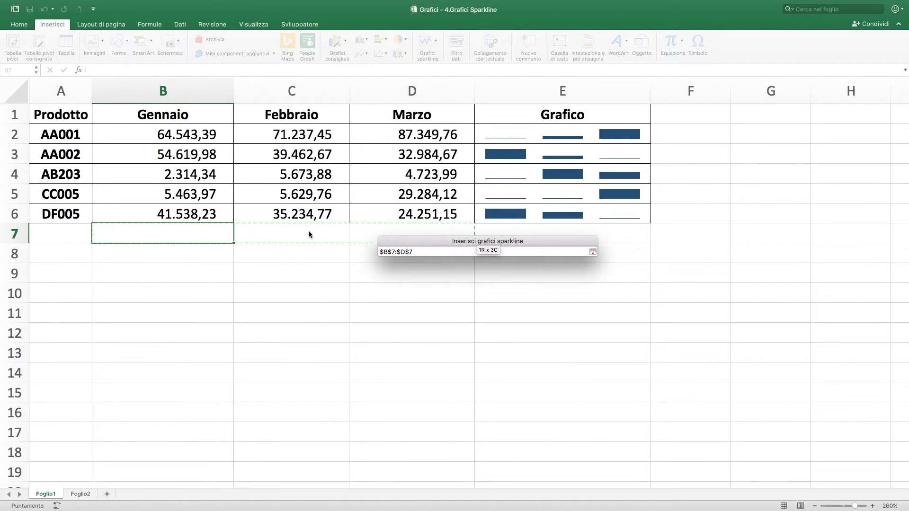
{"action": "left_click", "coordinate": [593, 252]}
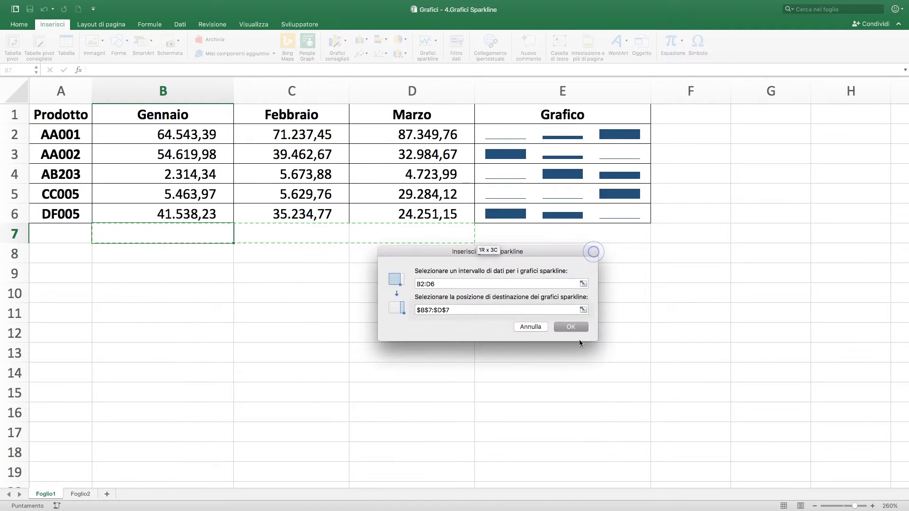
{"action": "left_click", "coordinate": [580, 327]}
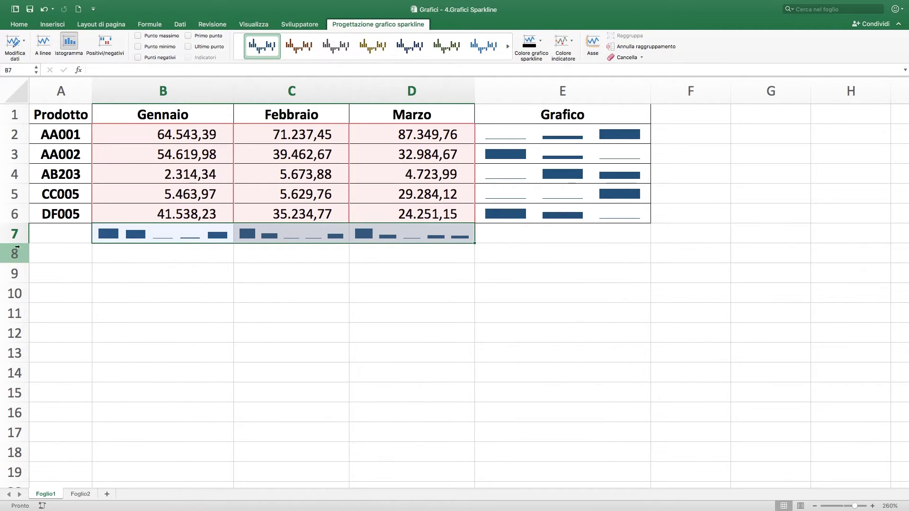
- Make row 7 taller to enlarge the B7:D7 sparklines, then select the B7 sparkline
{"action": "left_click_drag", "start_coordinate": [17, 244], "coordinate": [17, 282]}
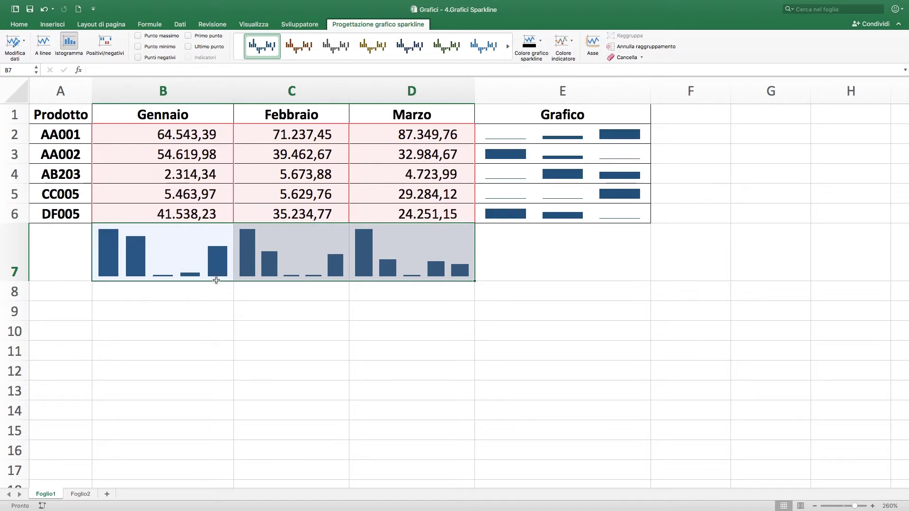
{"action": "left_click", "coordinate": [181, 247]}
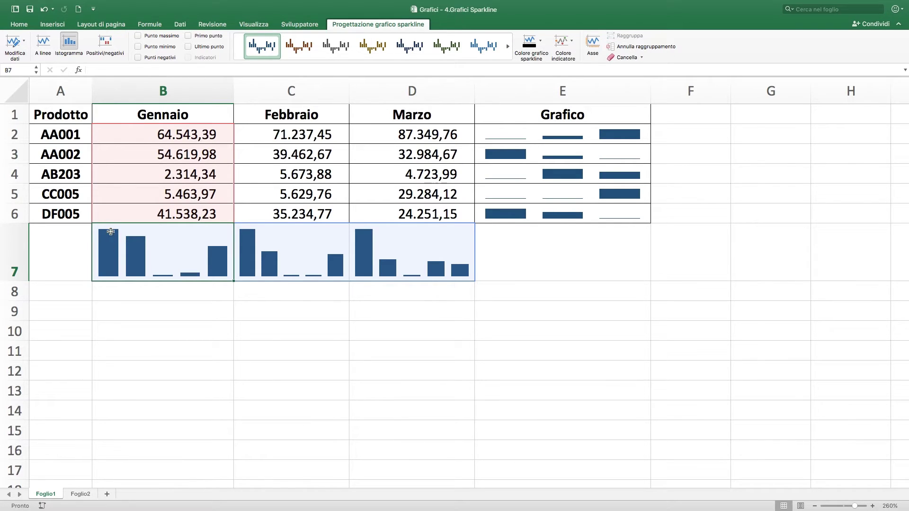
{"action": "left_click", "coordinate": [148, 134]}
{"action": "left_click", "coordinate": [148, 154]}
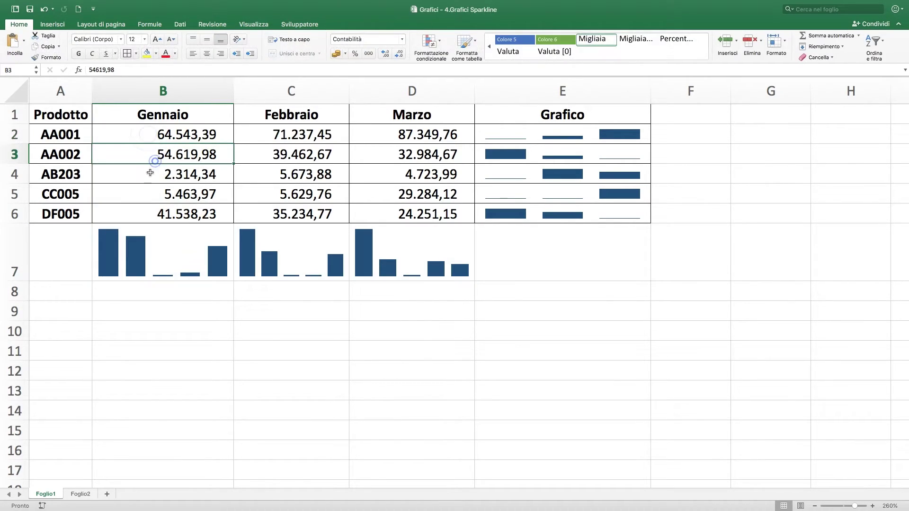
{"action": "left_click", "coordinate": [148, 174]}
{"action": "left_click", "coordinate": [148, 194]}
{"action": "left_click", "coordinate": [148, 214]}
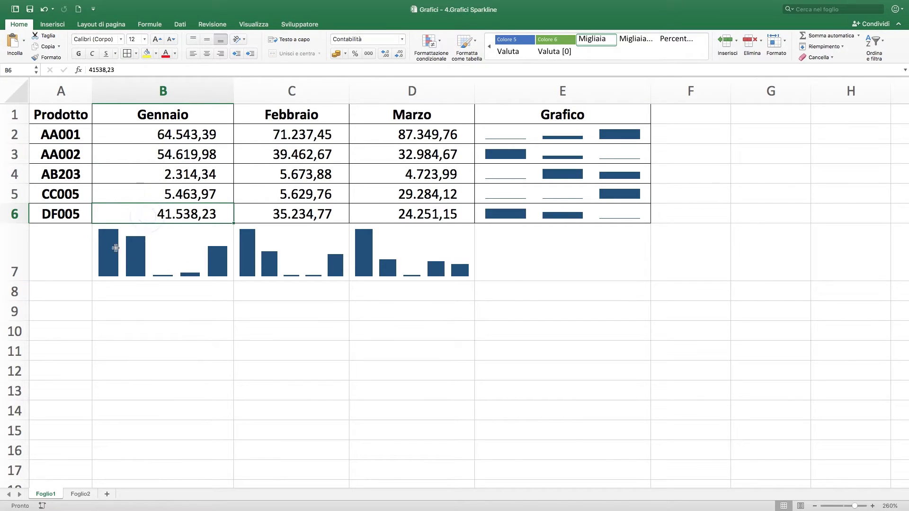
{"action": "left_click", "coordinate": [108, 266]}
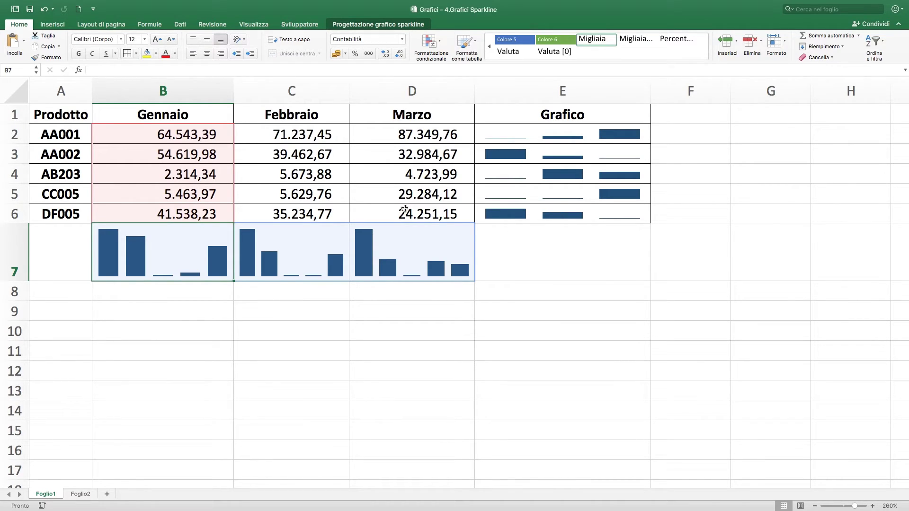
- Select the E2 sparkline, then the B7 group, and show the Progettazione grafico sparkline options
{"action": "left_click", "coordinate": [582, 140]}
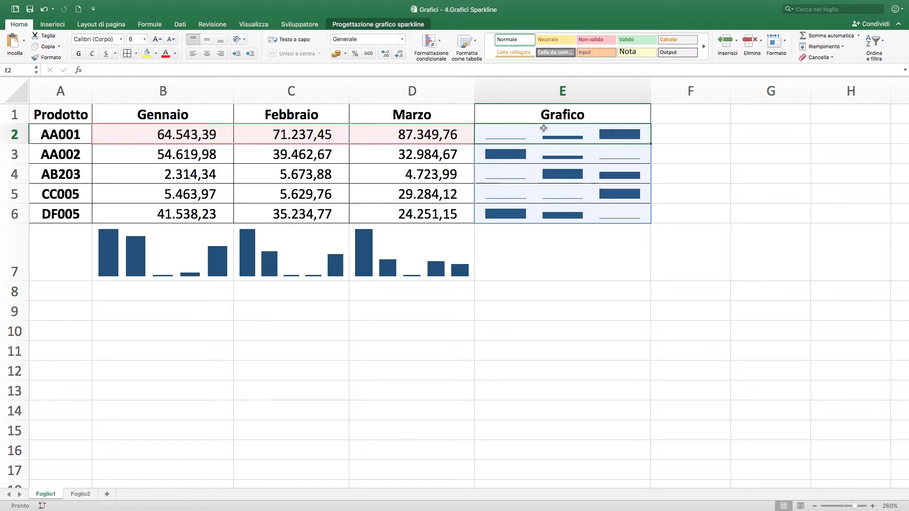
{"action": "left_click", "coordinate": [169, 252]}
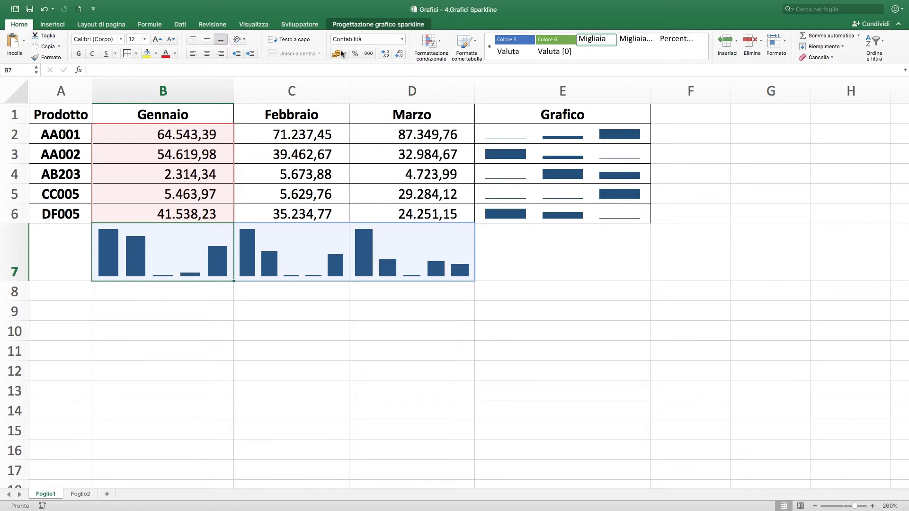
{"action": "left_click", "coordinate": [370, 25]}
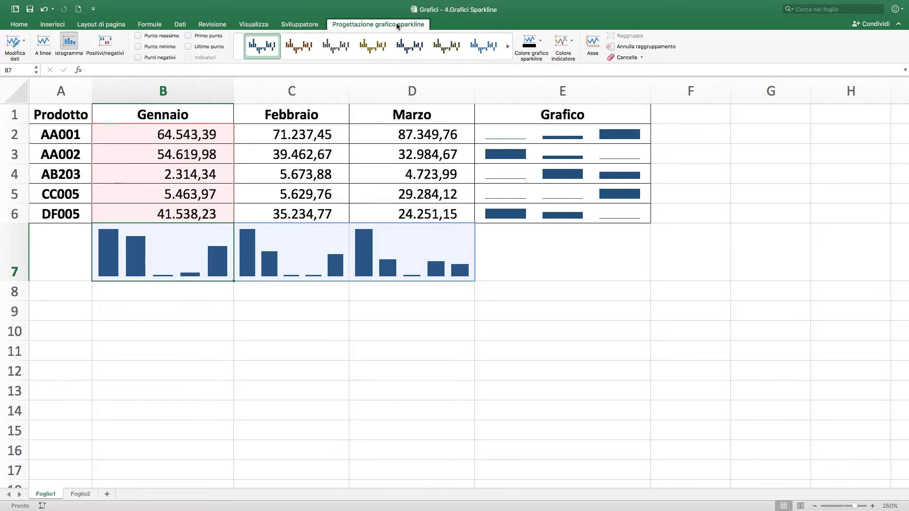
{"action": "left_click", "coordinate": [22, 44]}
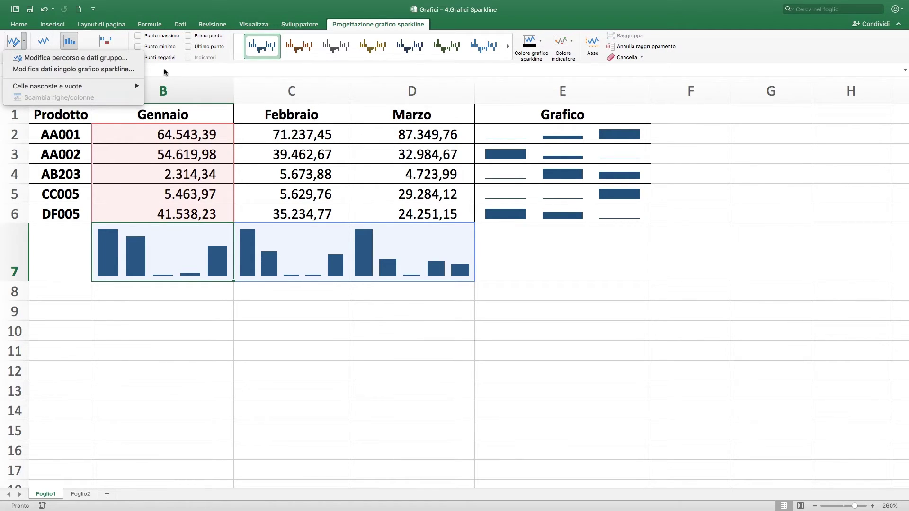
{"action": "left_click", "coordinate": [26, 46]}
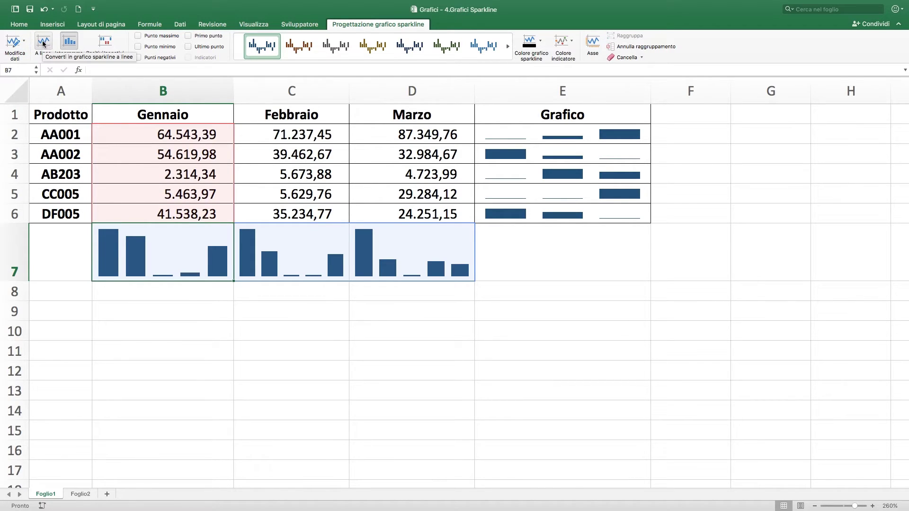
{"action": "left_click", "coordinate": [44, 42]}
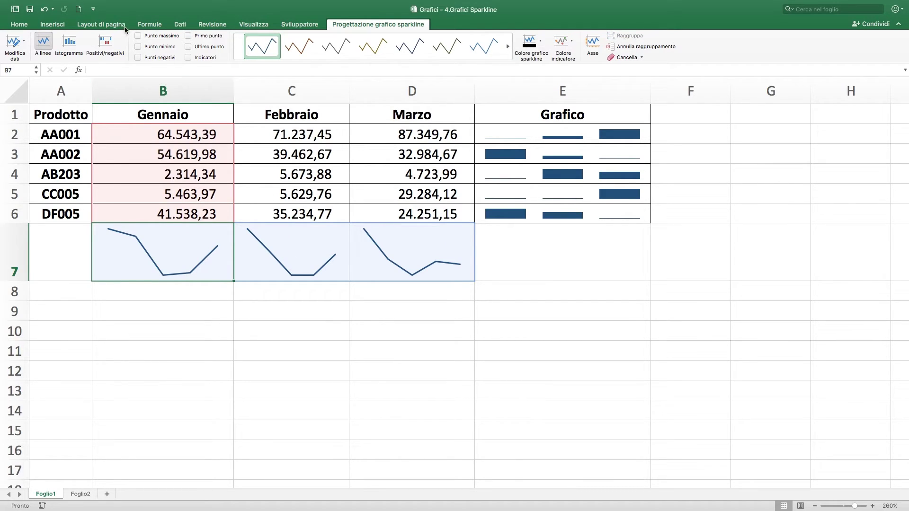
{"action": "left_click", "coordinate": [106, 42]}
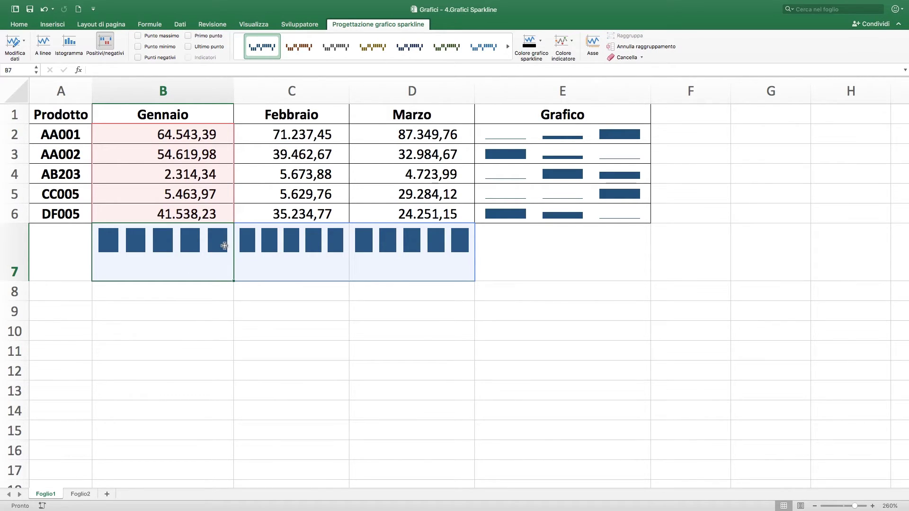
{"action": "left_click", "coordinate": [69, 44]}
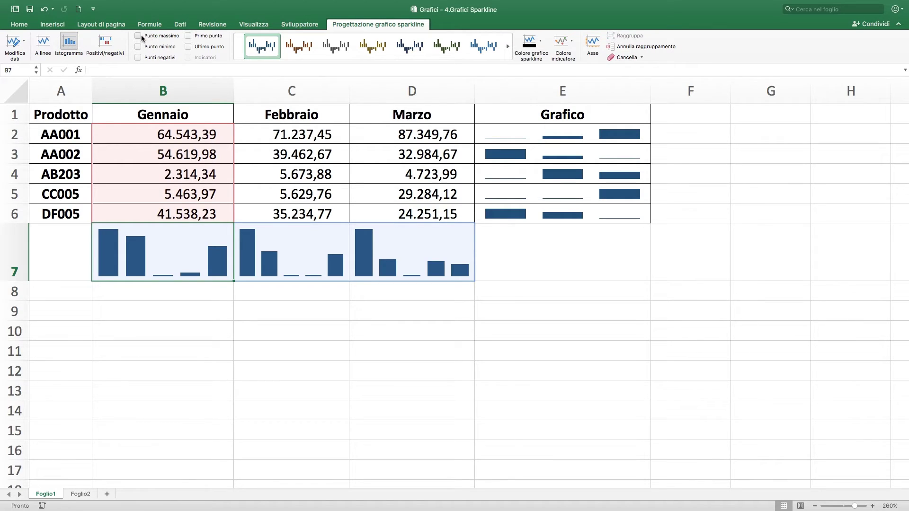
{"action": "left_click", "coordinate": [139, 36]}
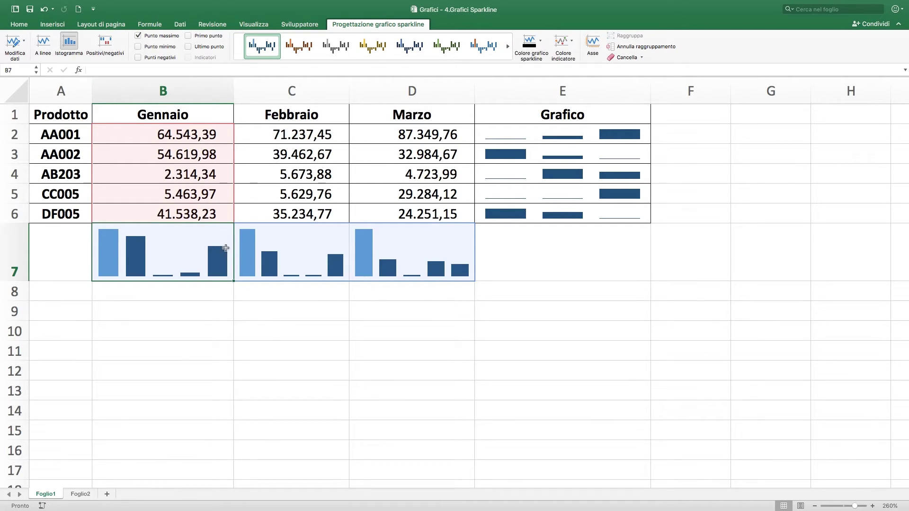
{"action": "left_click", "coordinate": [138, 36]}
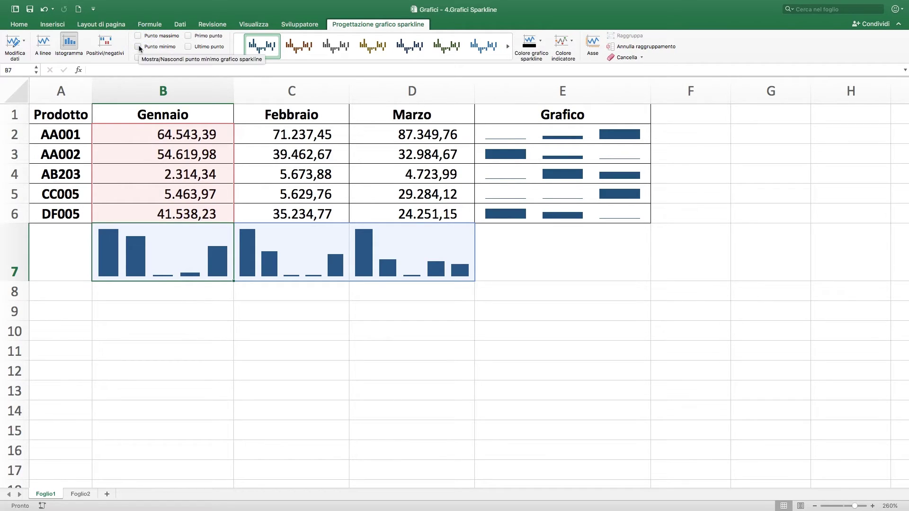
{"action": "left_click", "coordinate": [138, 46]}
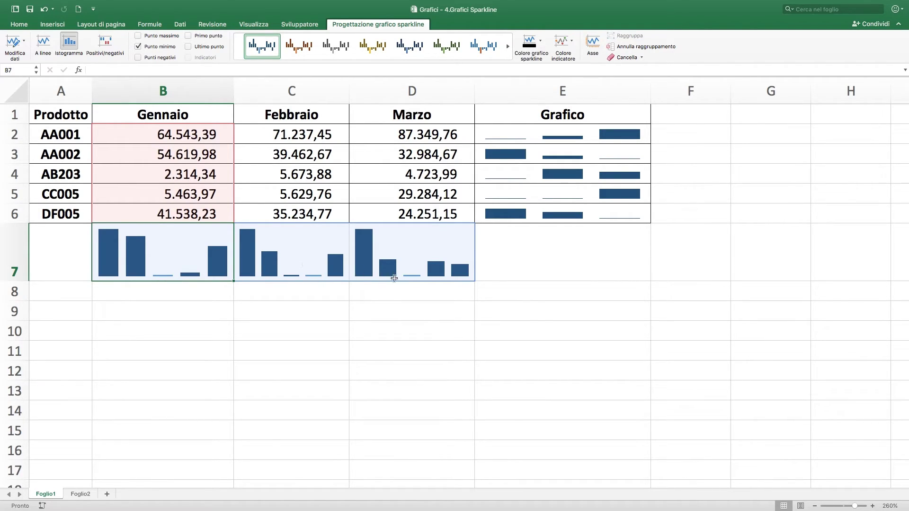
{"action": "left_click", "coordinate": [138, 47]}
{"action": "left_click", "coordinate": [139, 57]}
{"action": "left_click", "coordinate": [137, 57]}
{"action": "left_click", "coordinate": [188, 36]}
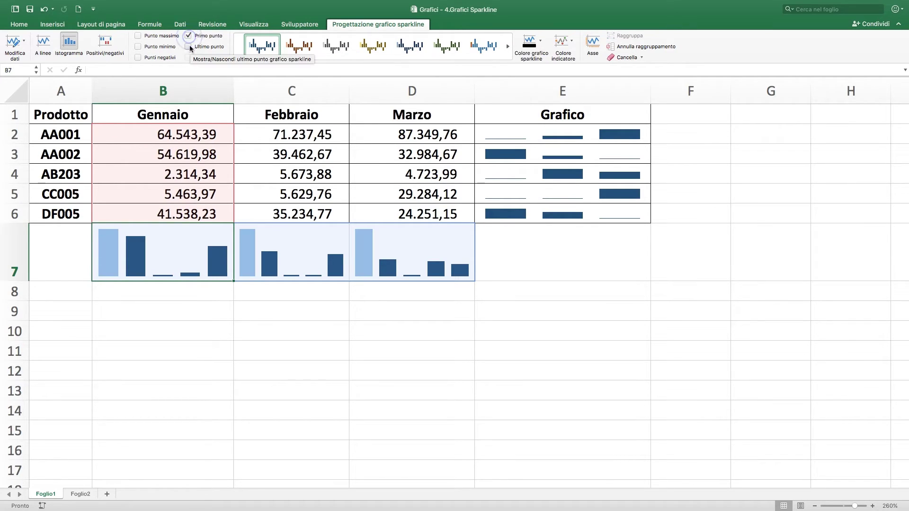
{"action": "left_click", "coordinate": [187, 36]}
{"action": "left_click", "coordinate": [189, 46]}
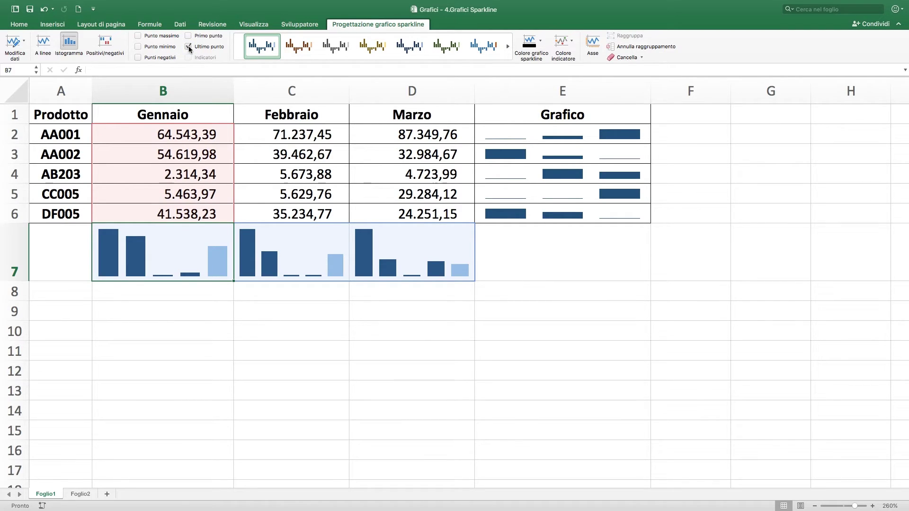
{"action": "left_click", "coordinate": [188, 46]}
- Try a yellow and then a green style from the sparkline style gallery
{"action": "left_click", "coordinate": [374, 61]}
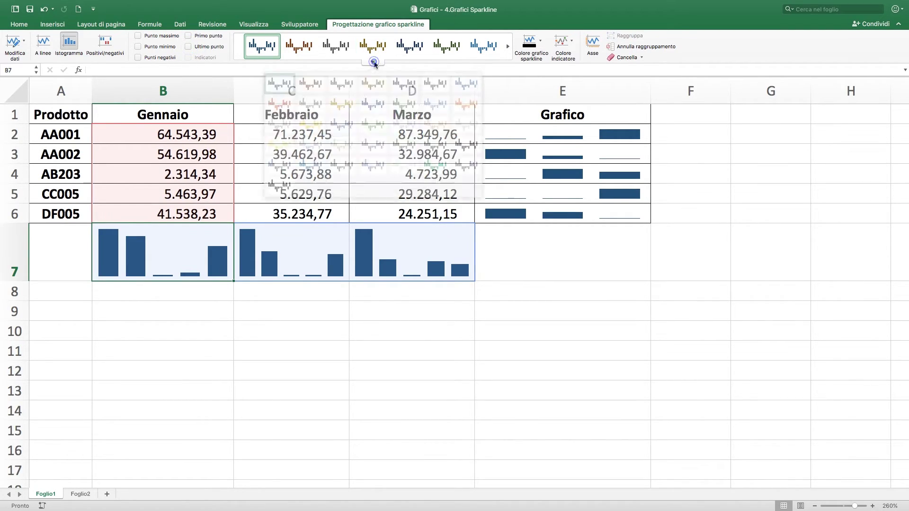
{"action": "left_click", "coordinate": [308, 137]}
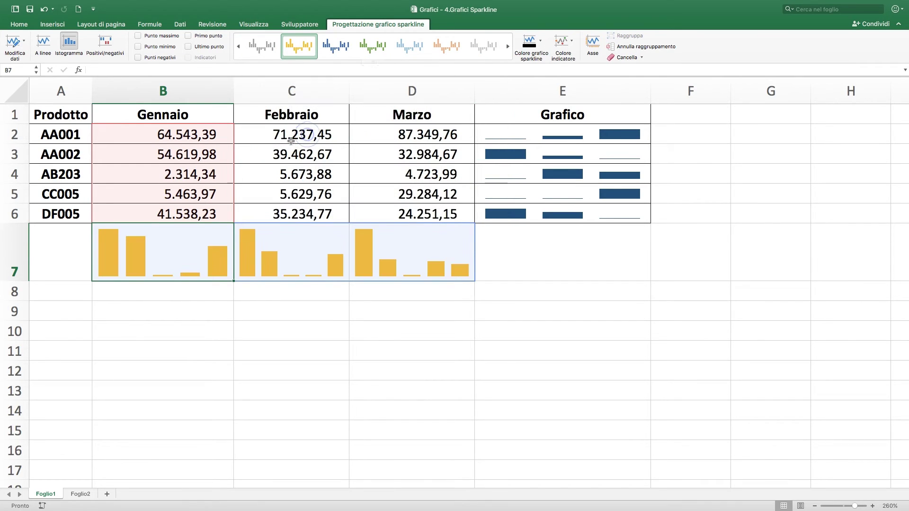
{"action": "left_click", "coordinate": [376, 50]}
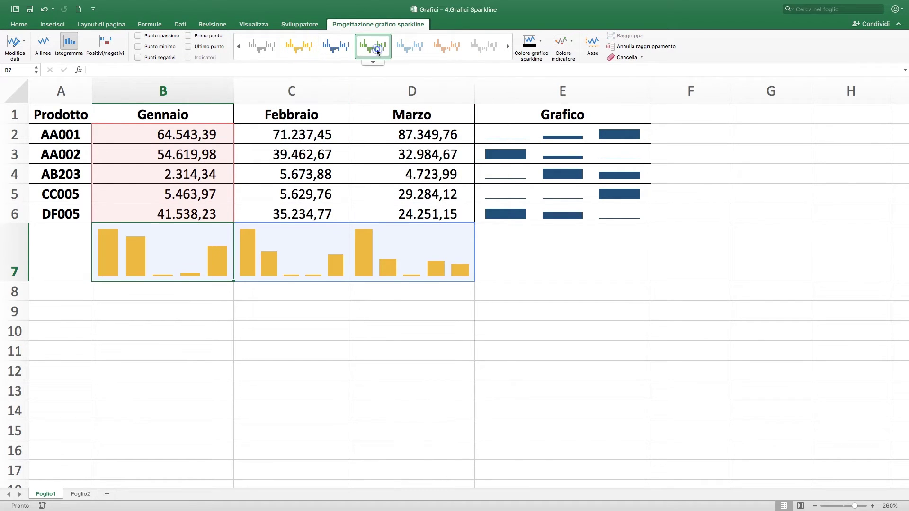
- Set the sparkline colour to a custom orange shade in the Colori dialog
{"action": "left_click", "coordinate": [540, 42]}
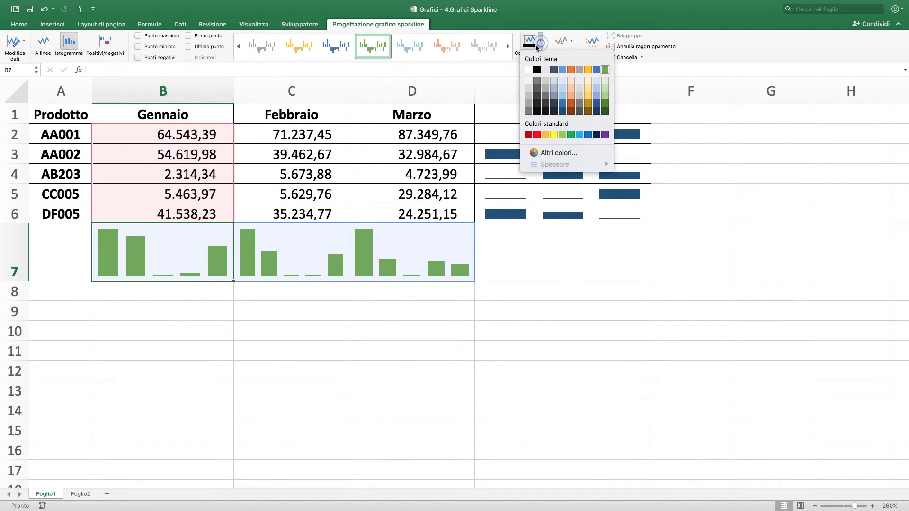
{"action": "left_click", "coordinate": [571, 103]}
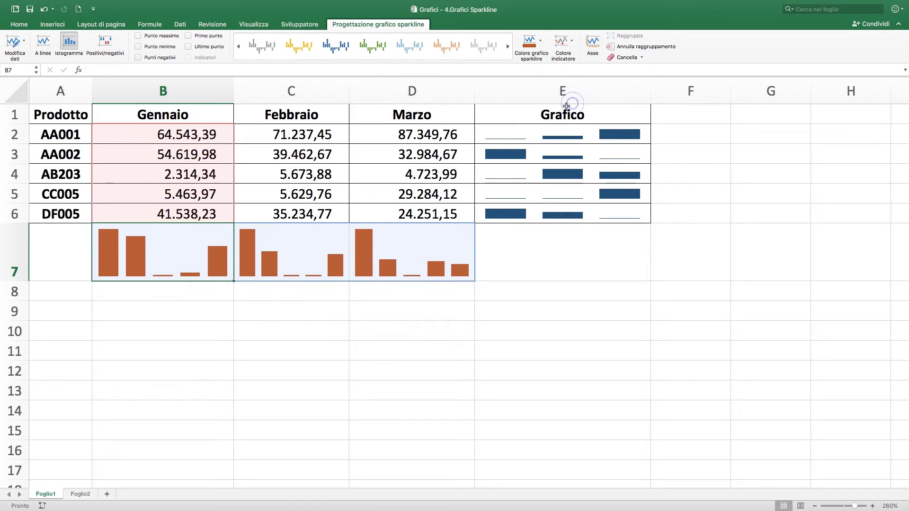
{"action": "left_click", "coordinate": [374, 62]}
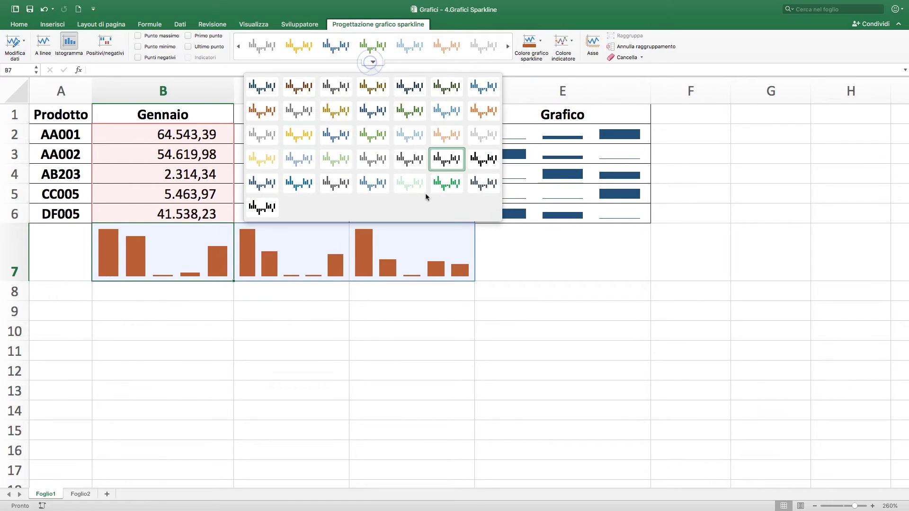
{"action": "left_click", "coordinate": [540, 45]}
{"action": "left_click", "coordinate": [540, 42]}
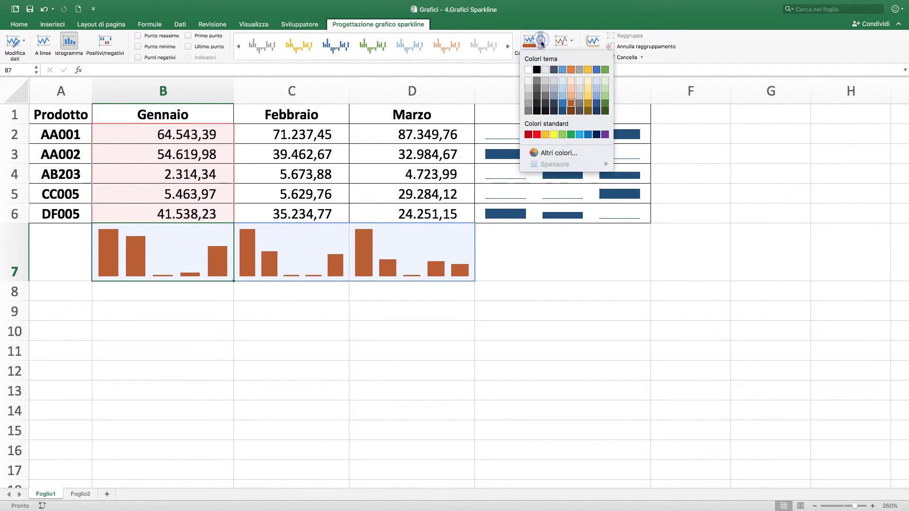
{"action": "left_click", "coordinate": [554, 151]}
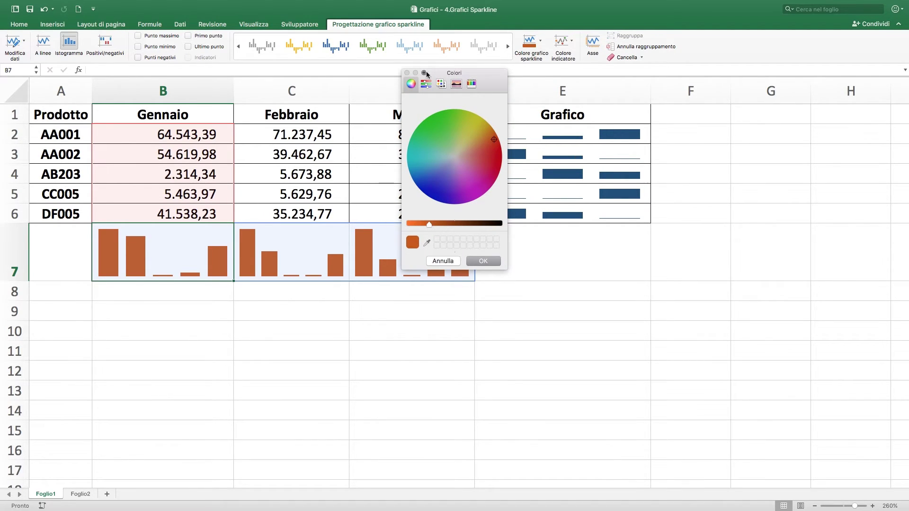
{"action": "left_click", "coordinate": [450, 260]}
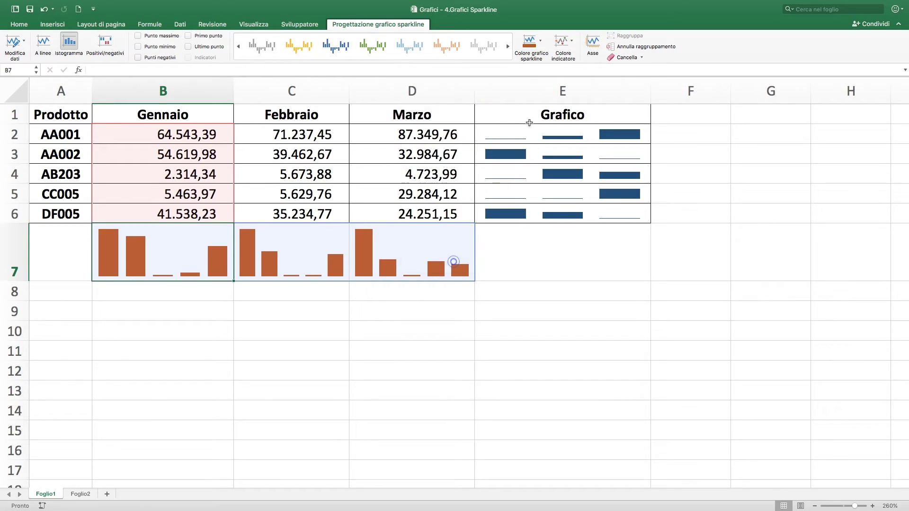
- Set Punto massimo to purple and Punto minimo to green, then ungroup the row-7 sparklines
{"action": "left_click", "coordinate": [572, 45]}
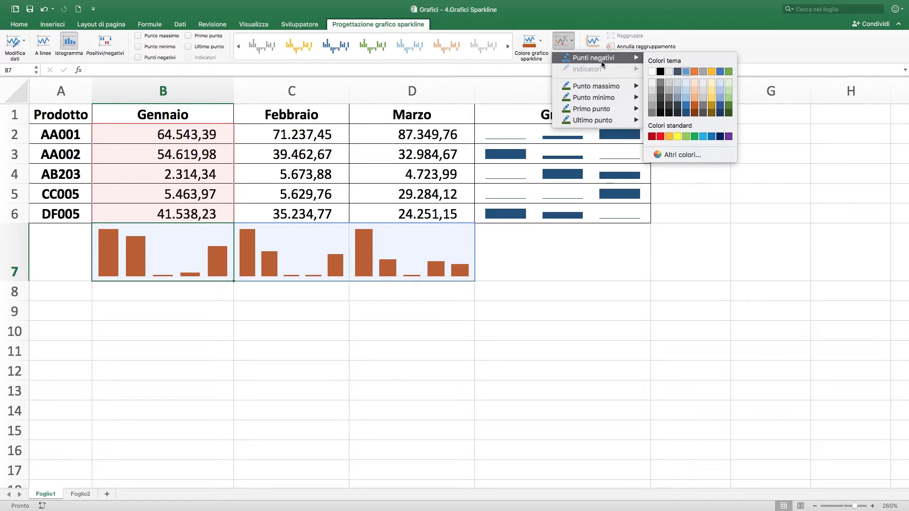
{"action": "mouse_move", "coordinate": [595, 87]}
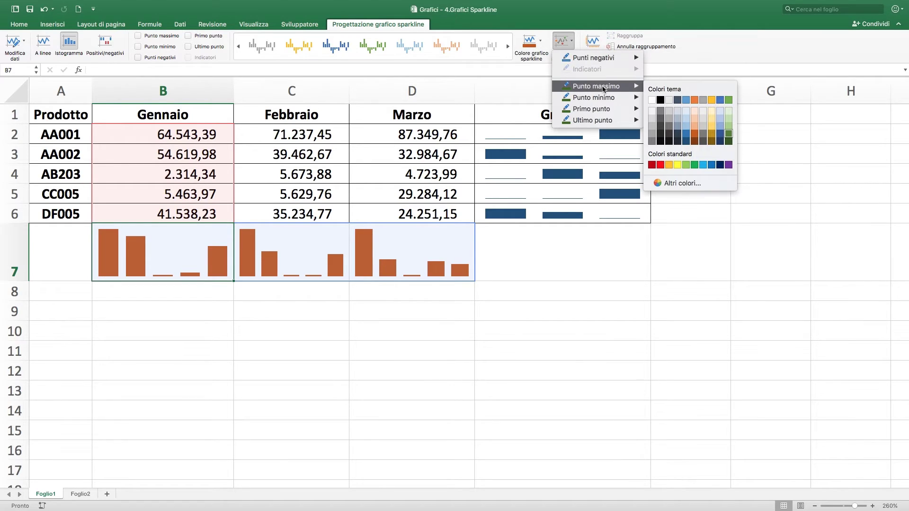
{"action": "left_click", "coordinate": [728, 165]}
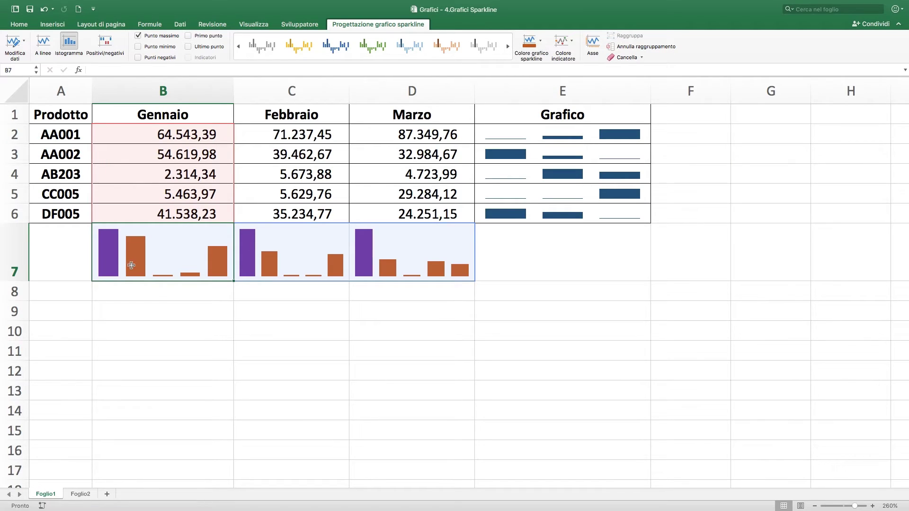
{"action": "left_click", "coordinate": [571, 46]}
{"action": "mouse_move", "coordinate": [594, 97]}
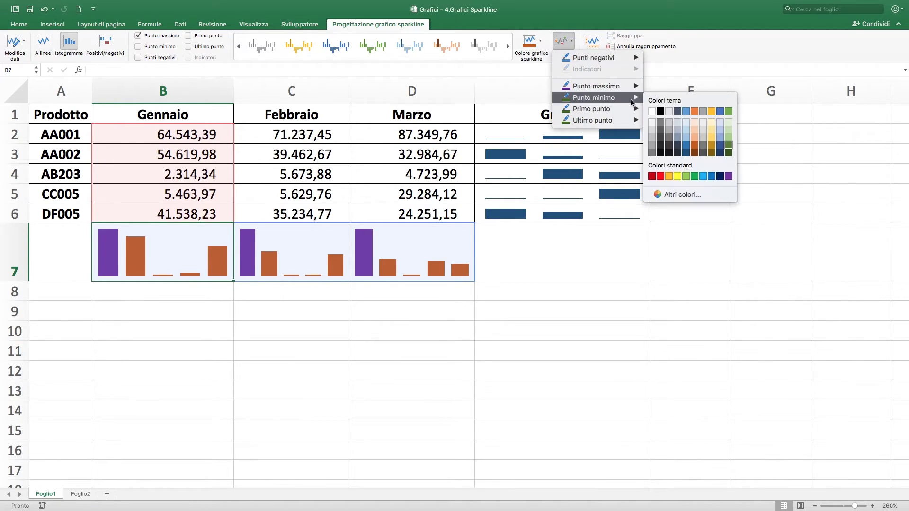
{"action": "left_click", "coordinate": [694, 176]}
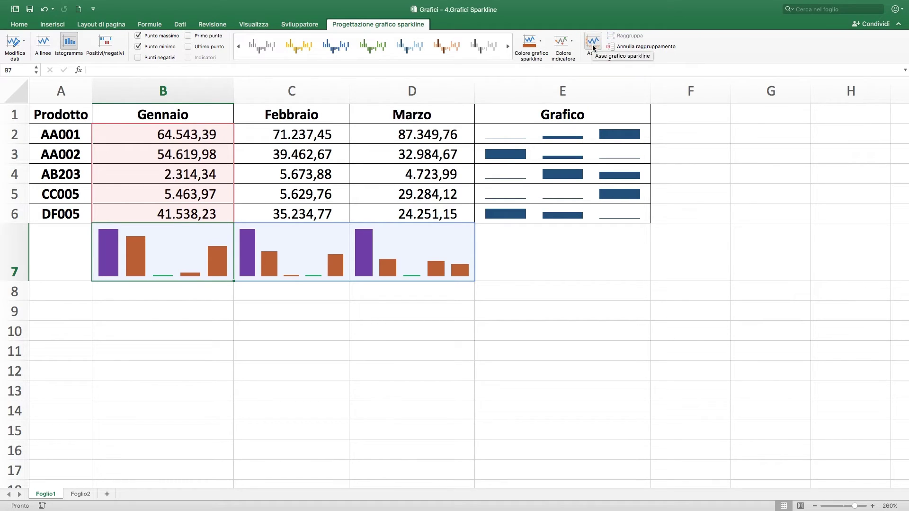
{"action": "left_click", "coordinate": [645, 46]}
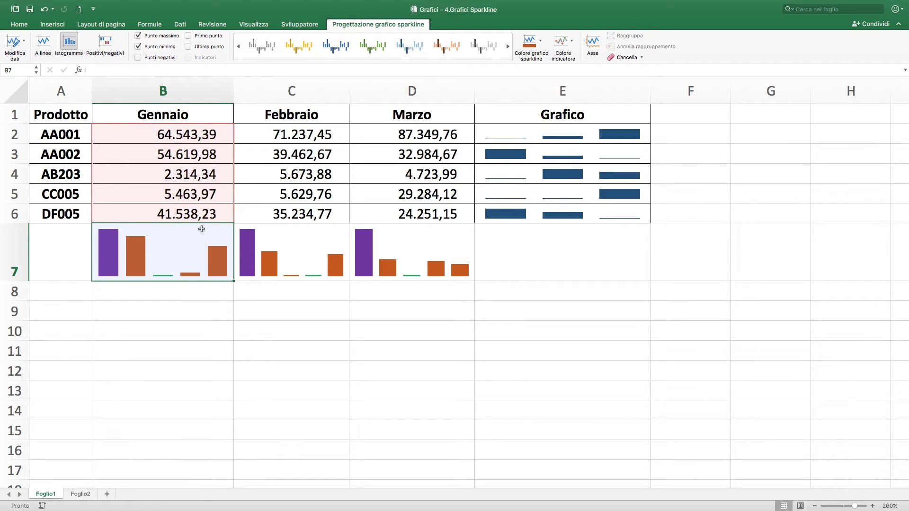
- Give only the B7 Gennaio sparkline the orange-and-brown gallery style
{"action": "left_click", "coordinate": [263, 244]}
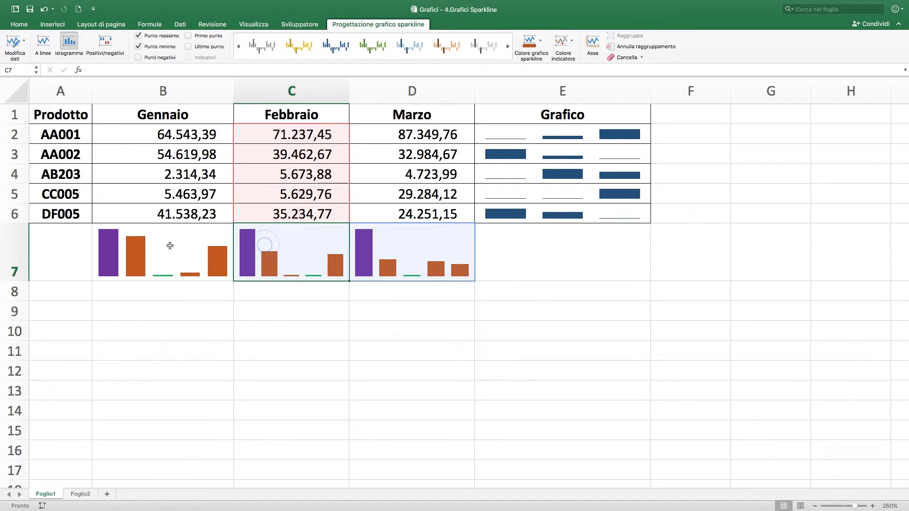
{"action": "left_click", "coordinate": [535, 132]}
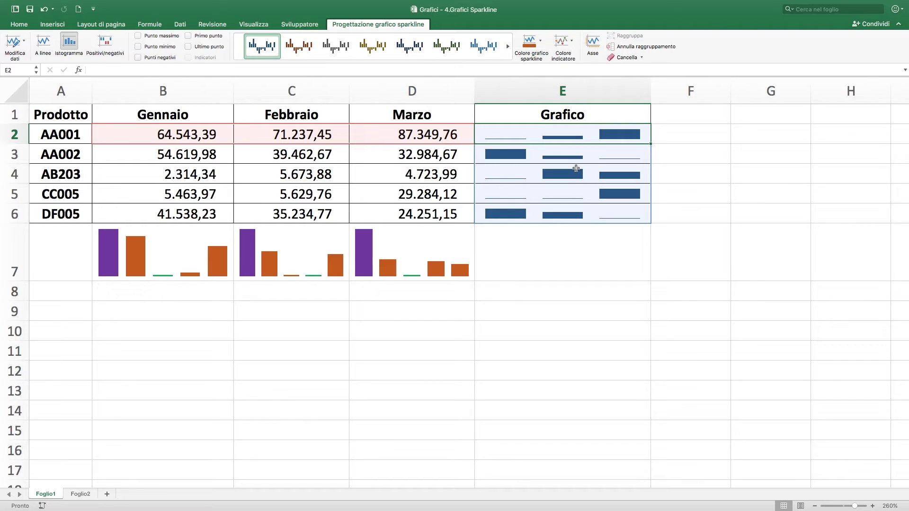
{"action": "left_click", "coordinate": [533, 171]}
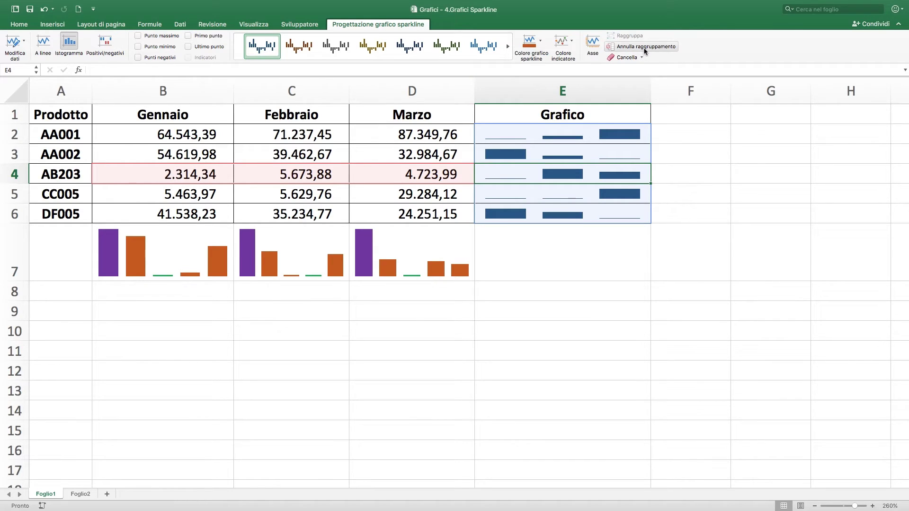
{"action": "left_click", "coordinate": [208, 242]}
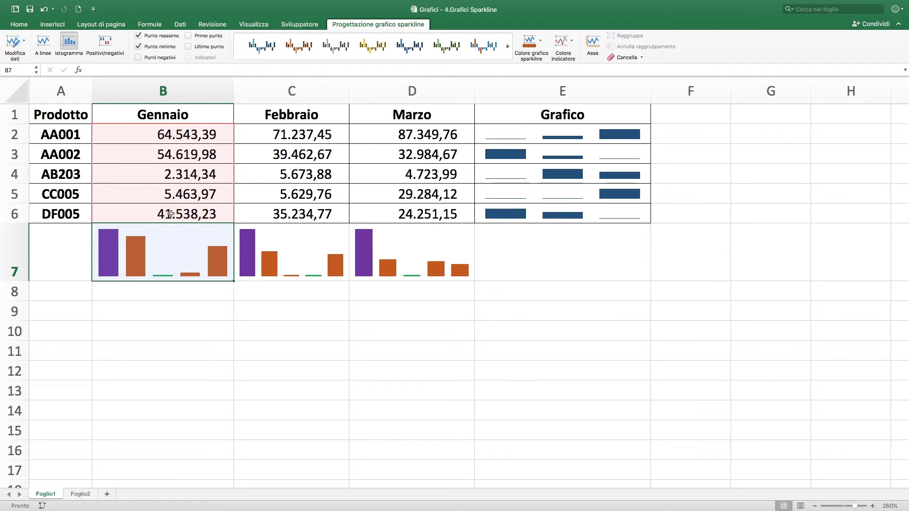
{"action": "left_click", "coordinate": [290, 239]}
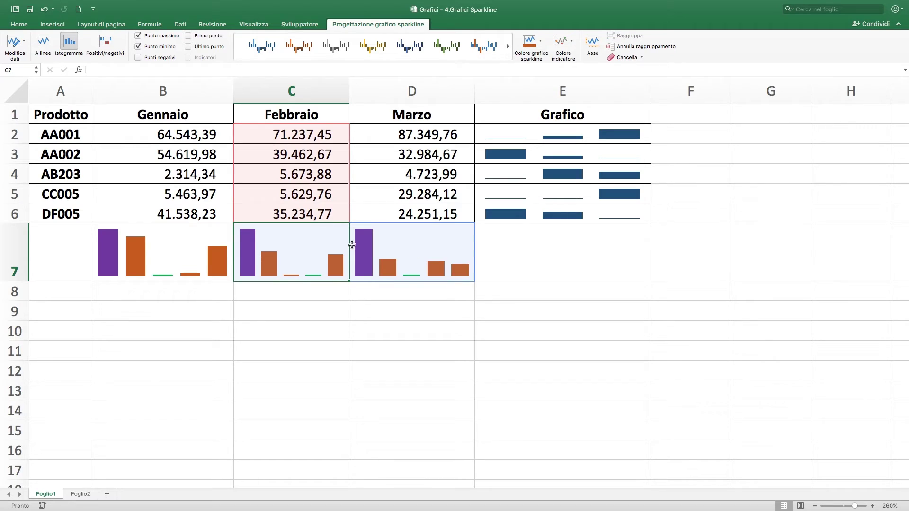
{"action": "left_click", "coordinate": [184, 237]}
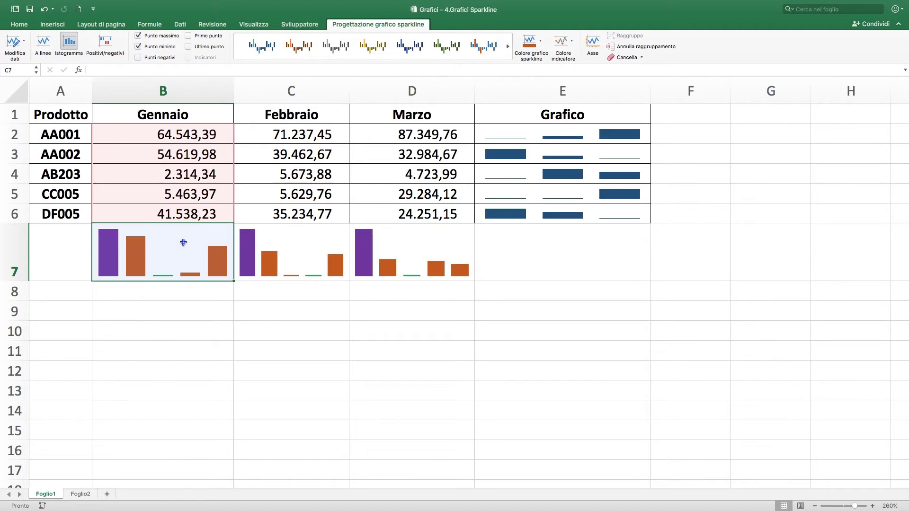
{"action": "left_click", "coordinate": [302, 45]}
{"action": "left_click", "coordinate": [298, 262]}
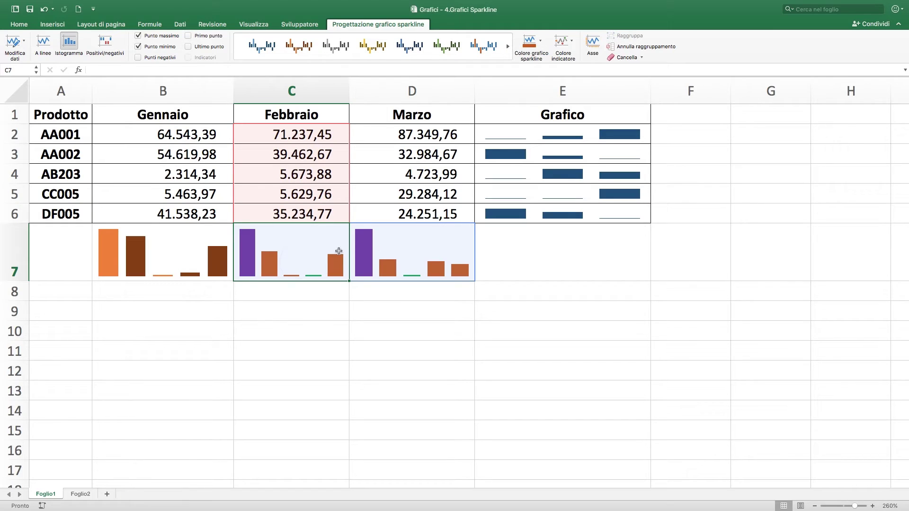
- Apply the yellow gallery style to the E2:E6 Grafico sparklines
{"action": "left_click", "coordinate": [551, 137]}
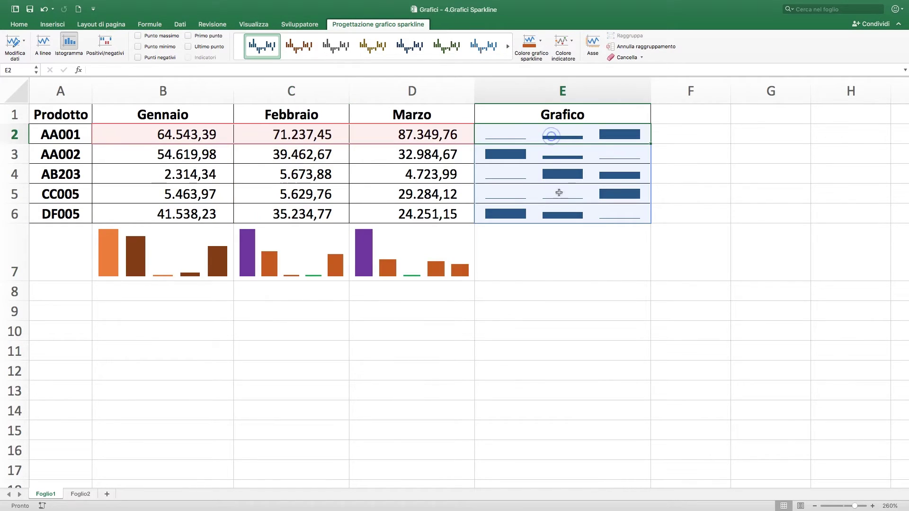
{"action": "left_click", "coordinate": [373, 61]}
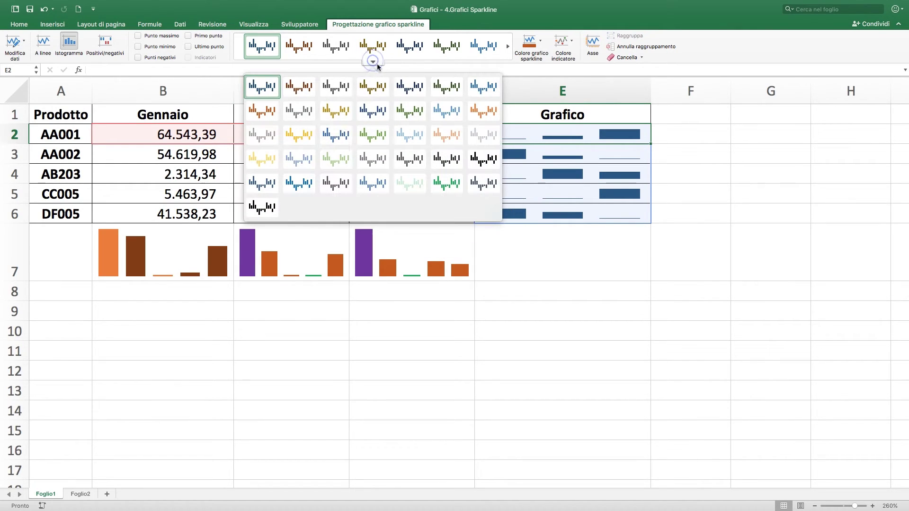
{"action": "left_click", "coordinate": [298, 135]}
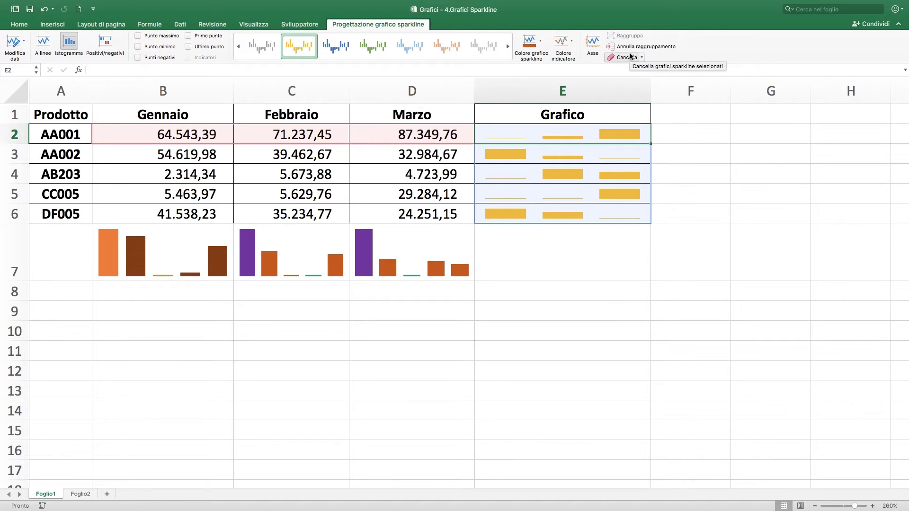
{"action": "left_click", "coordinate": [643, 57]}
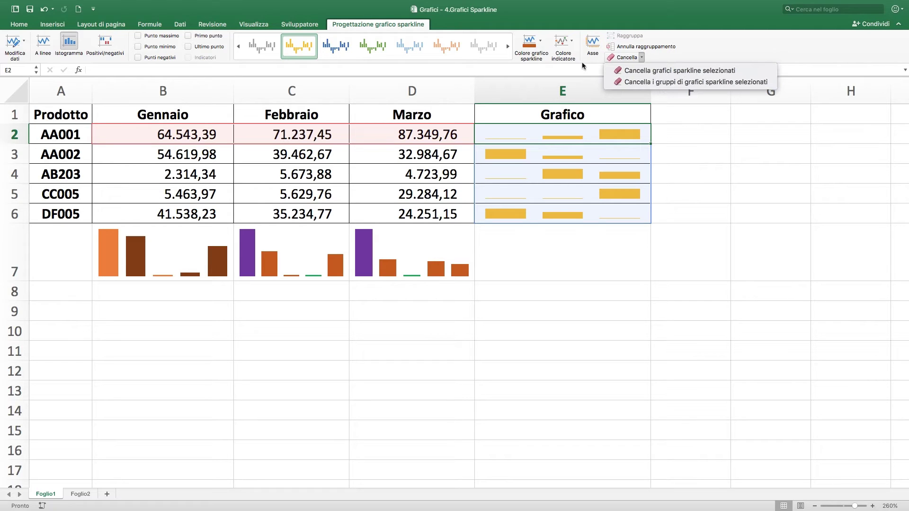
{"action": "left_click", "coordinate": [593, 45]}
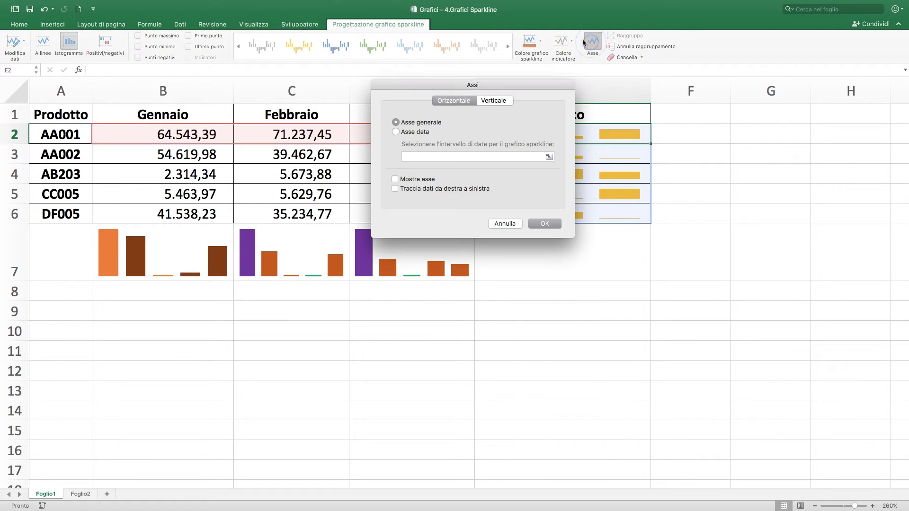
{"action": "left_click_drag", "start_coordinate": [515, 86], "coordinate": [635, 250]}
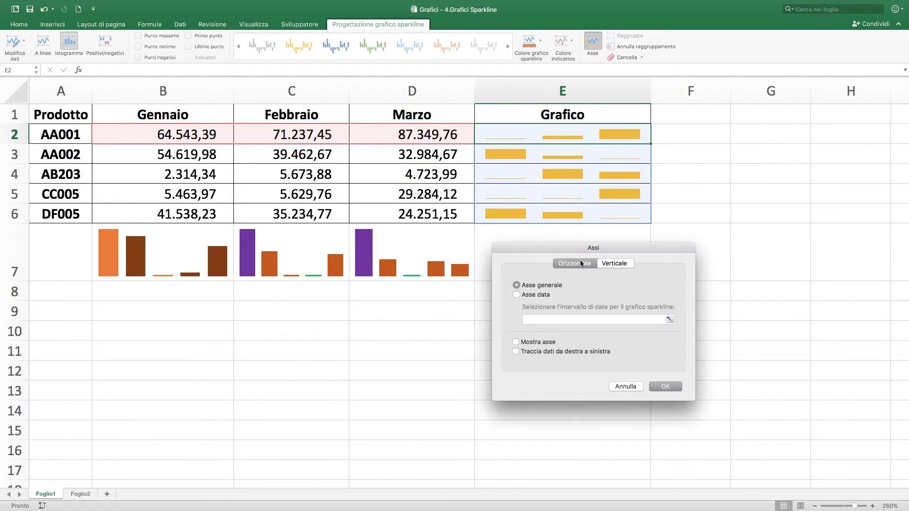
{"action": "left_click", "coordinate": [610, 264]}
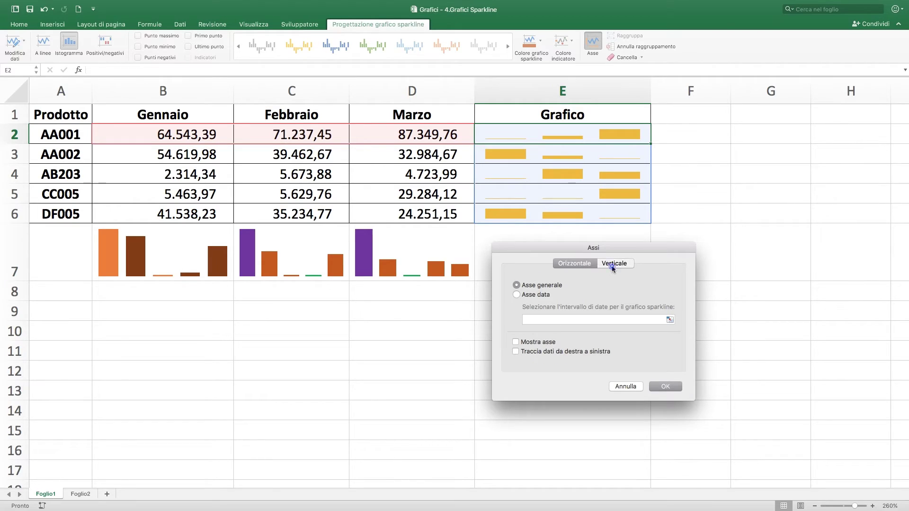
{"action": "left_click", "coordinate": [576, 263]}
{"action": "left_click", "coordinate": [626, 387]}
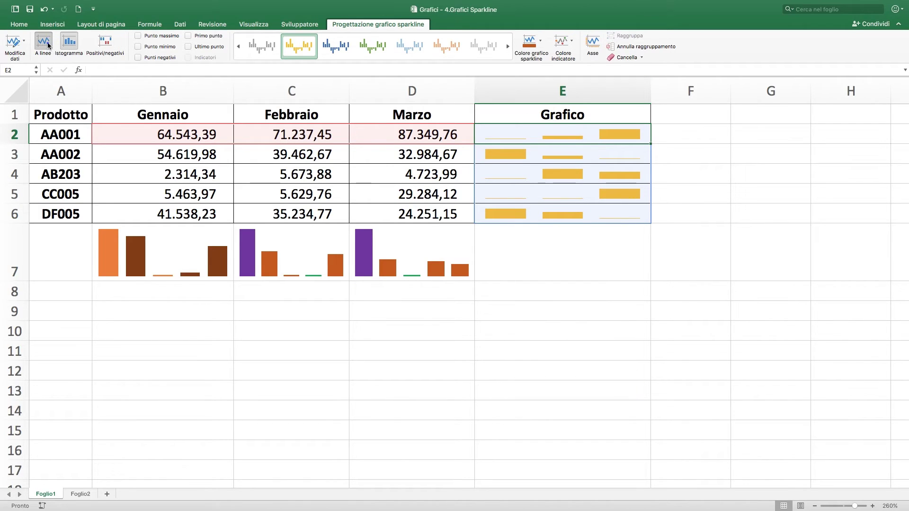
- Switch the E2:E6 sparklines to lines and show black markers on every data point
{"action": "left_click", "coordinate": [43, 43]}
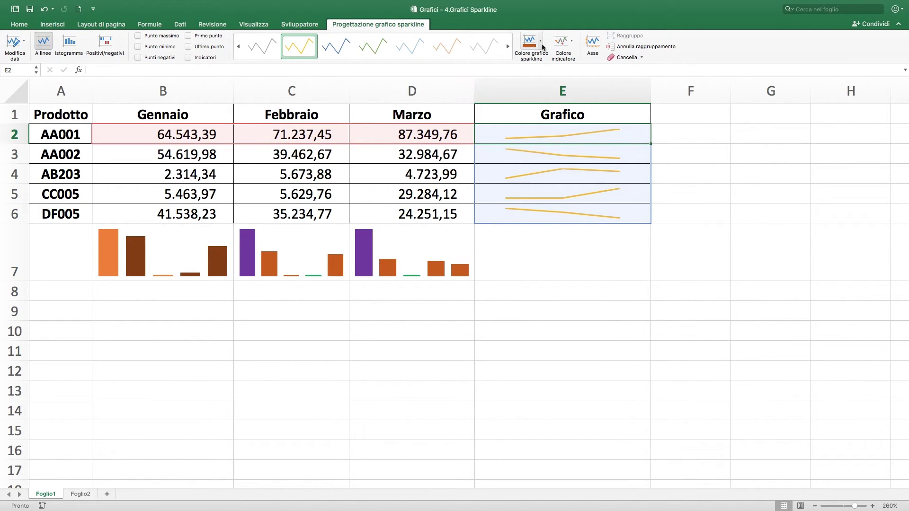
{"action": "left_click", "coordinate": [572, 44]}
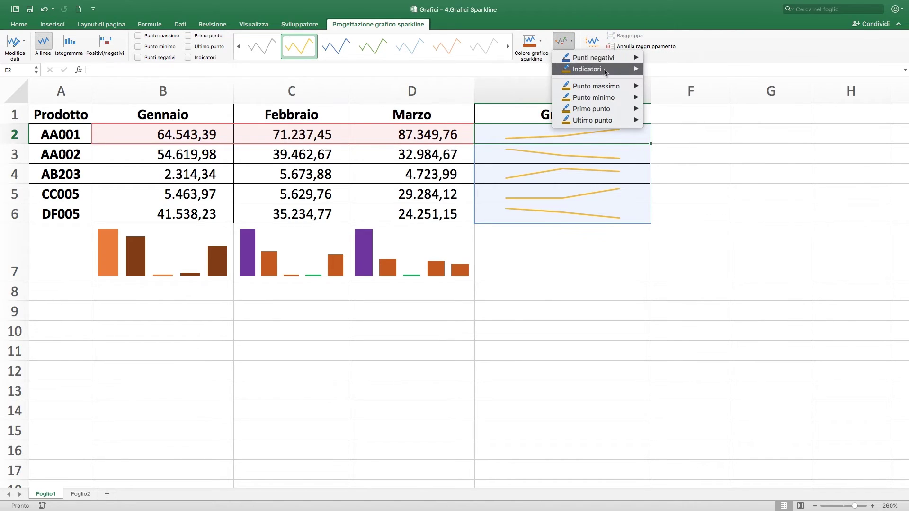
{"action": "left_click", "coordinate": [661, 84]}
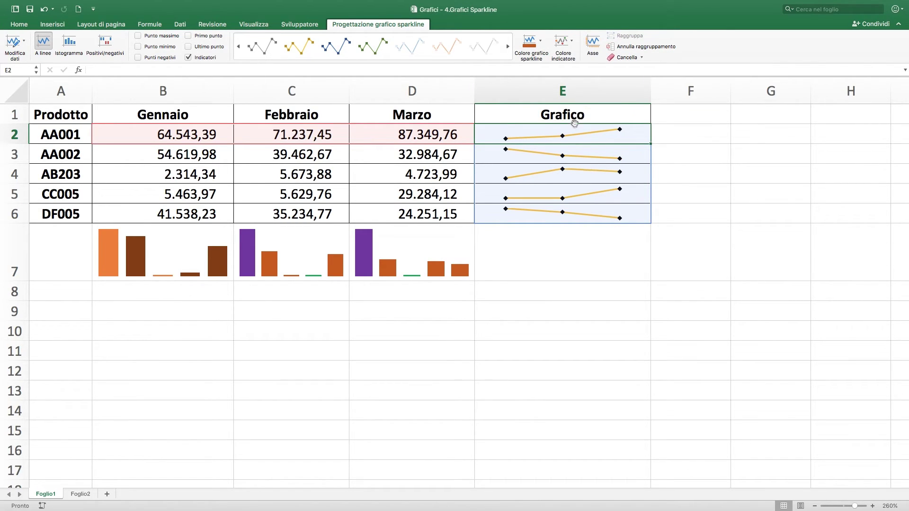
{"action": "left_click", "coordinate": [566, 41]}
{"action": "mouse_move", "coordinate": [588, 69]}
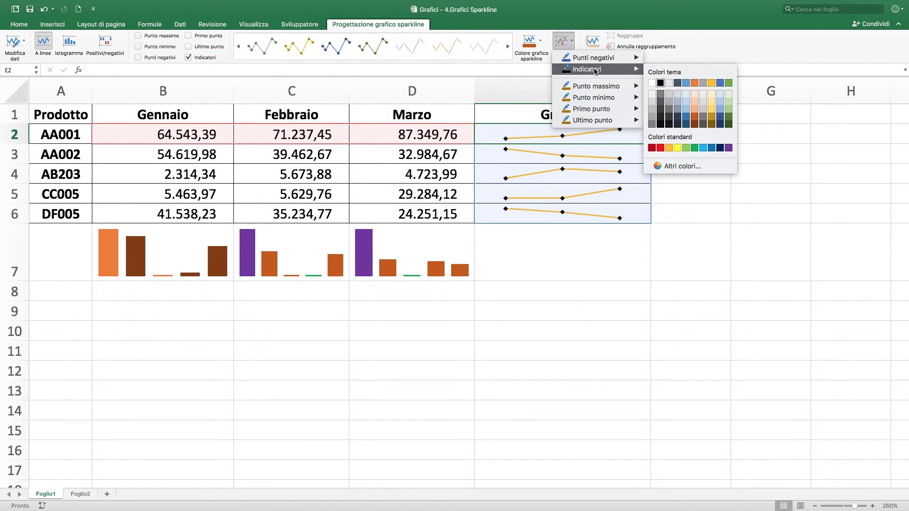
{"action": "left_click", "coordinate": [572, 43]}
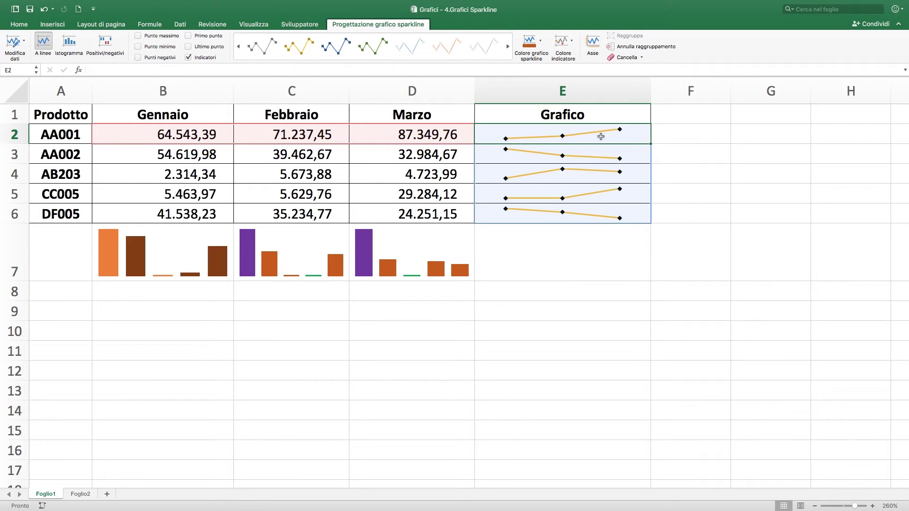
- Review the sparkline axis options, cancel them unchanged, and move to the Foglio2 sheet
{"action": "left_click", "coordinate": [593, 42]}
{"action": "left_click_drag", "start_coordinate": [422, 85], "coordinate": [528, 228]}
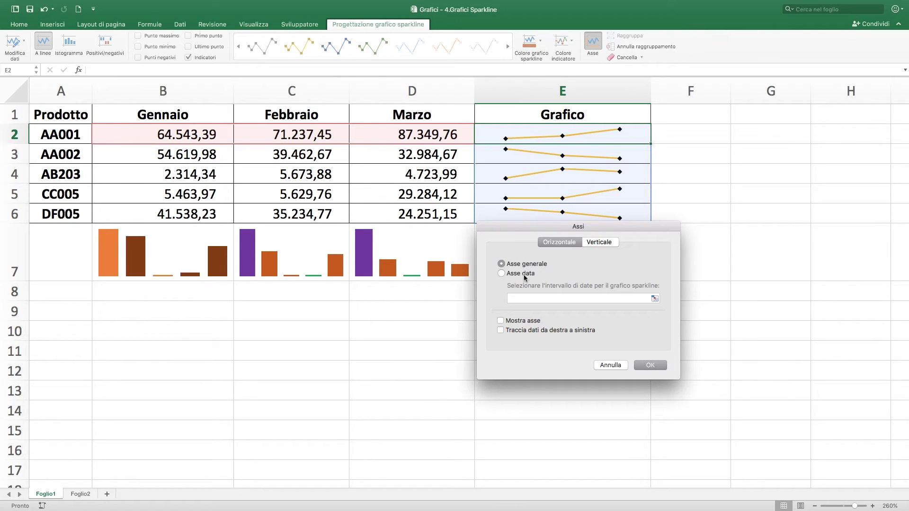
{"action": "left_click", "coordinate": [617, 367]}
{"action": "left_click", "coordinate": [80, 494]}
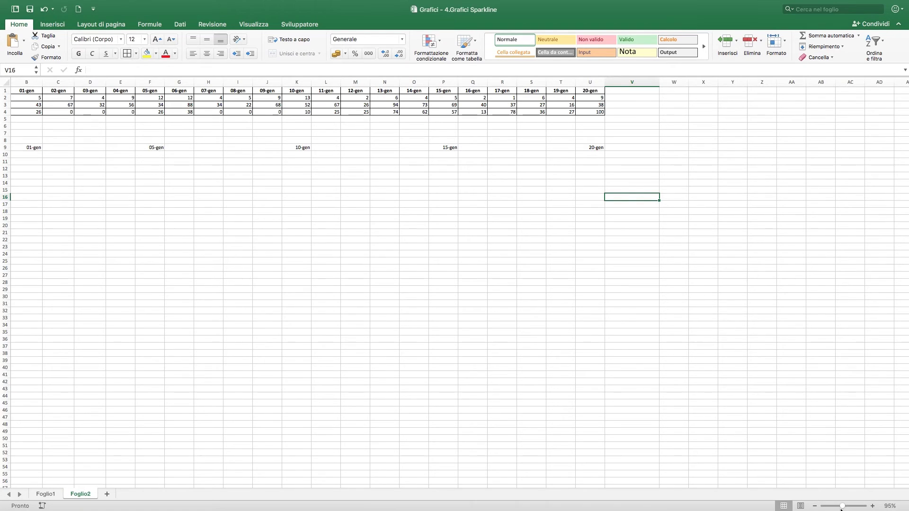
{"action": "left_click_drag", "start_coordinate": [843, 508], "coordinate": [850, 507]}
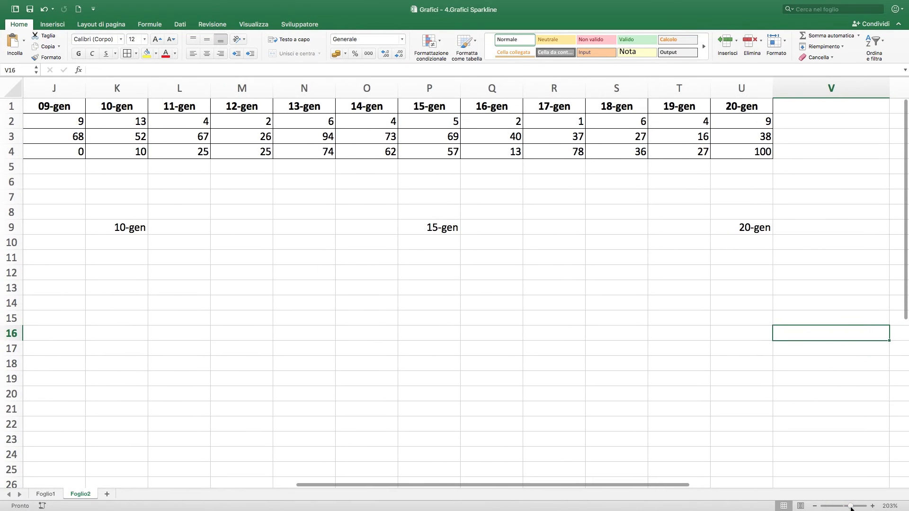
{"action": "left_click_drag", "start_coordinate": [666, 484], "coordinate": [316, 498]}
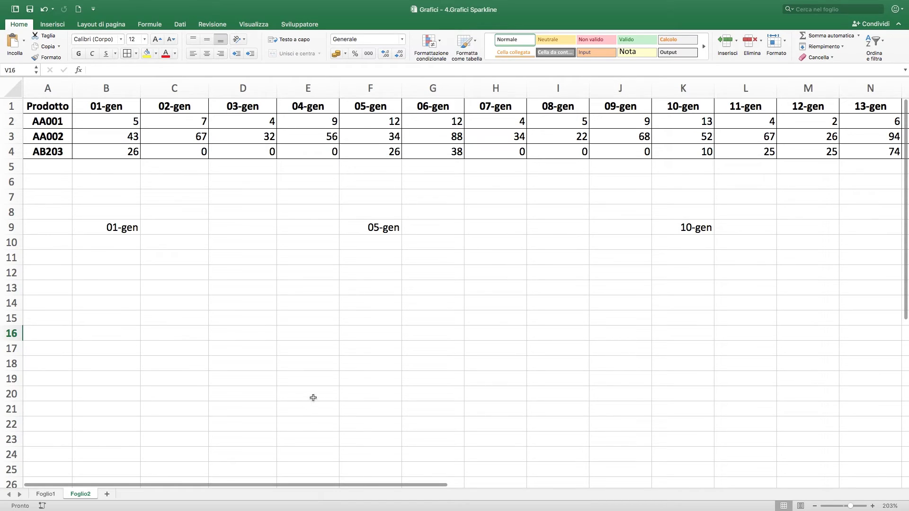
{"action": "left_click", "coordinate": [39, 136]}
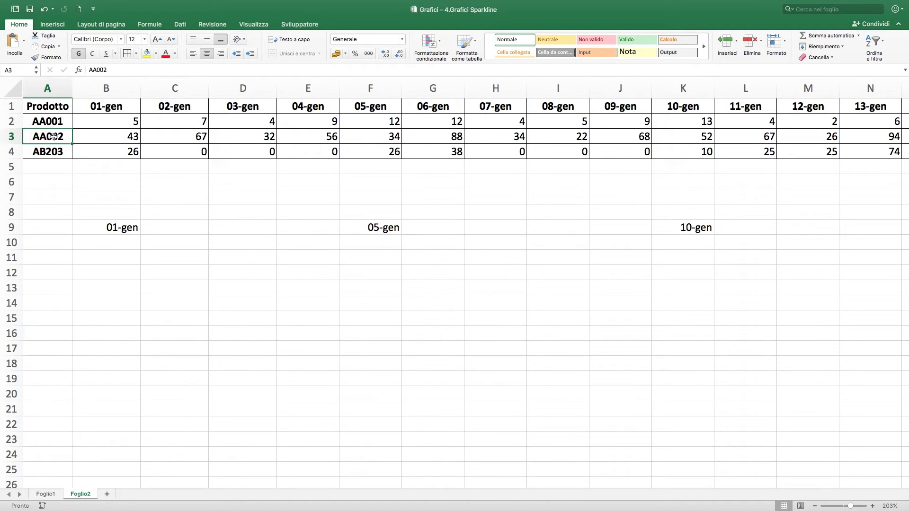
{"action": "left_click", "coordinate": [56, 153]}
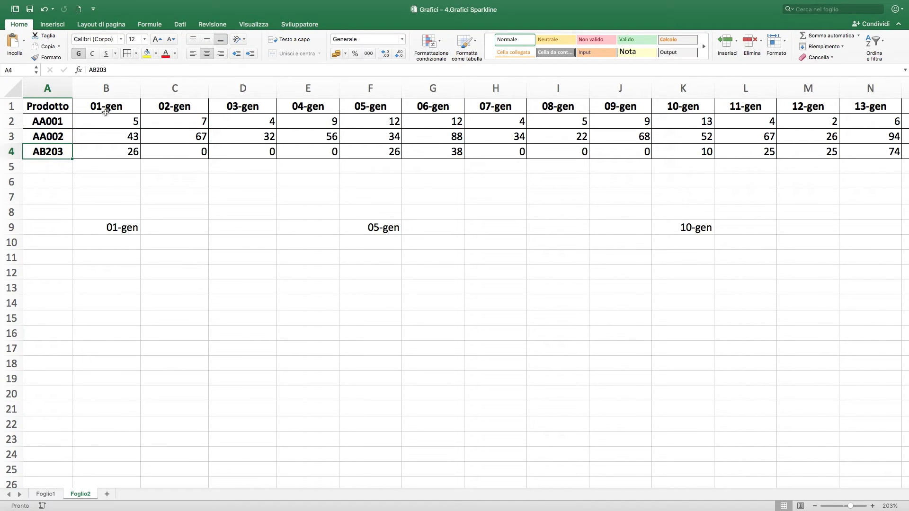
{"action": "left_click", "coordinate": [105, 111]}
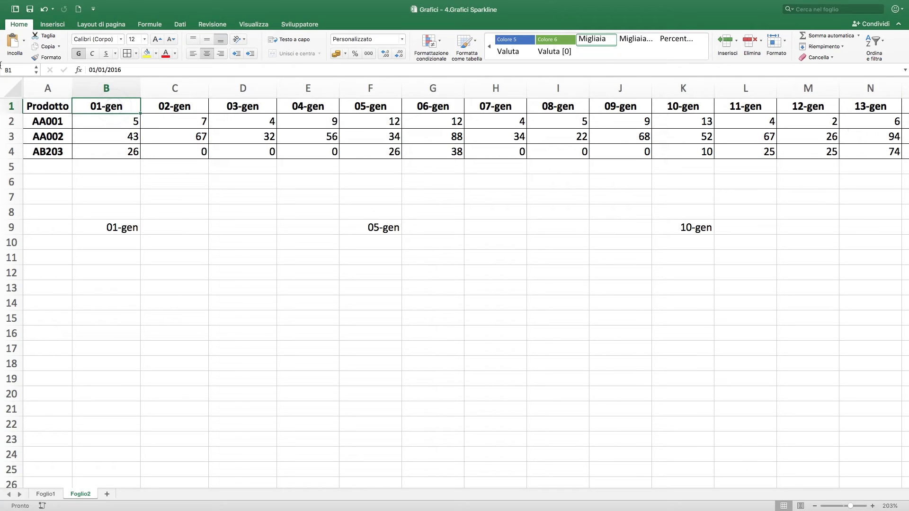
{"action": "left_click_drag", "start_coordinate": [439, 481], "coordinate": [714, 477]}
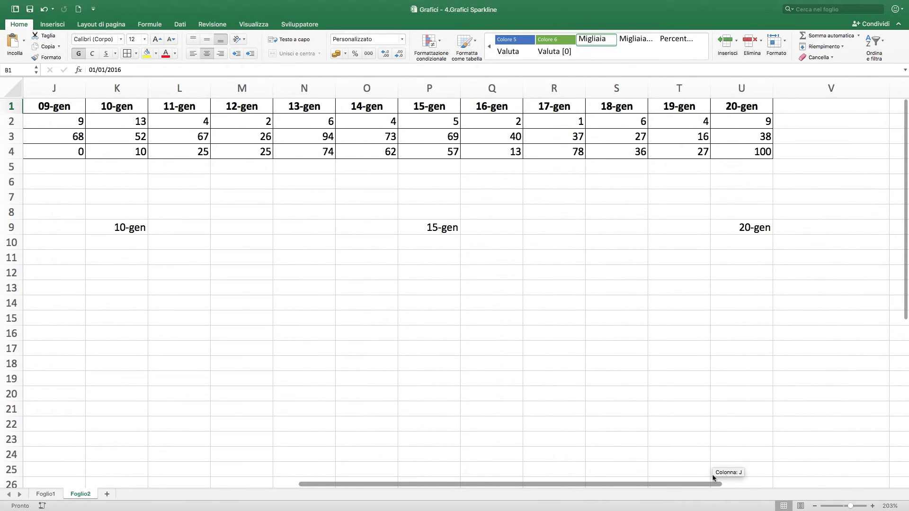
{"action": "left_click_drag", "start_coordinate": [714, 477], "coordinate": [379, 481]}
{"action": "left_click", "coordinate": [130, 123]}
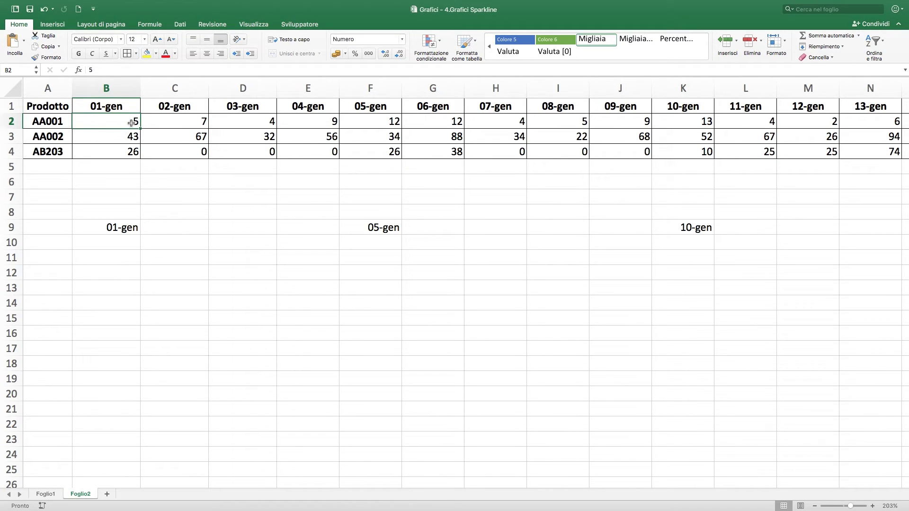
{"action": "key", "text": "Right"}
{"action": "key", "text": "Right"}
{"action": "key", "text": "Right"}
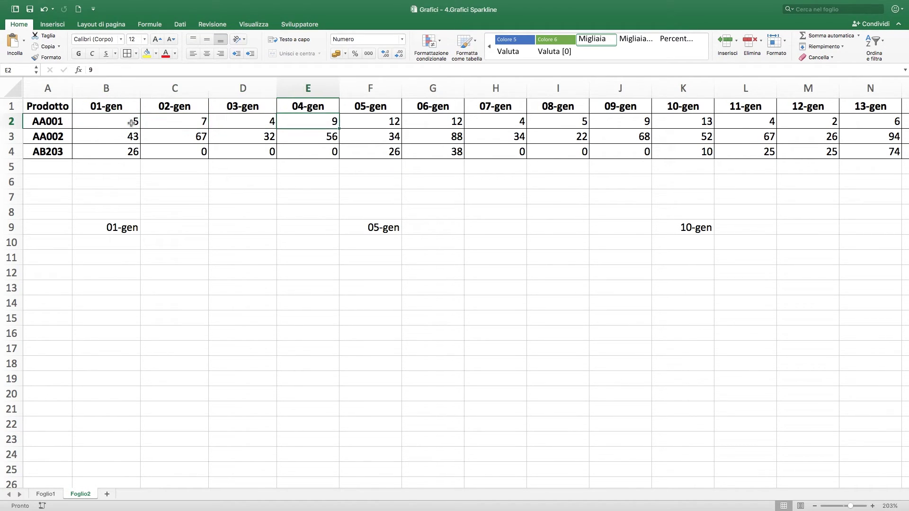
{"action": "key", "text": "Right"}
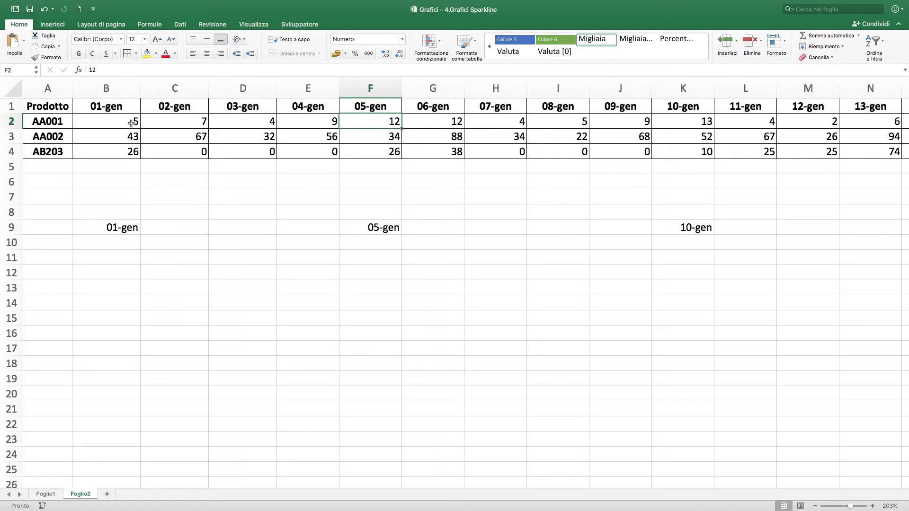
{"action": "left_click", "coordinate": [815, 506]}
{"action": "left_click", "coordinate": [815, 507]}
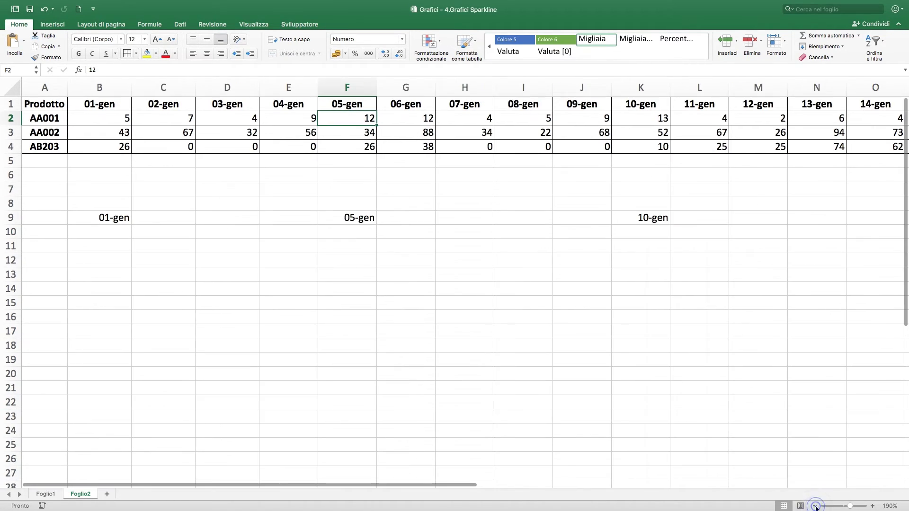
{"action": "left_click", "coordinate": [815, 506]}
{"action": "left_click", "coordinate": [814, 506]}
{"action": "left_click", "coordinate": [814, 506]}
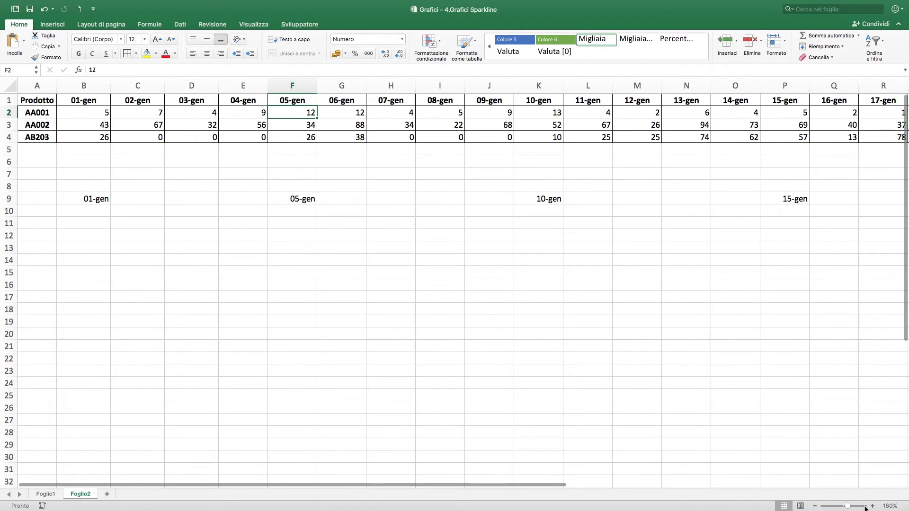
{"action": "left_click_drag", "start_coordinate": [561, 485], "coordinate": [758, 488]}
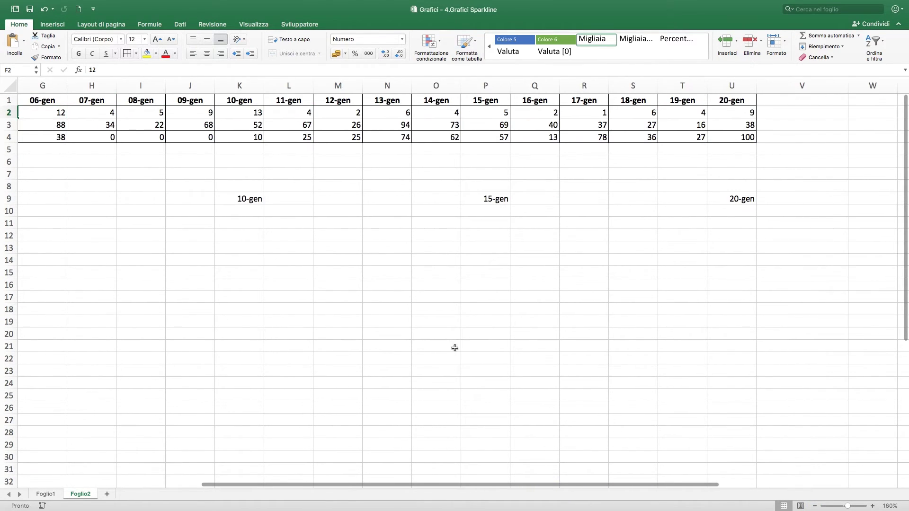
{"action": "left_click", "coordinate": [789, 112]}
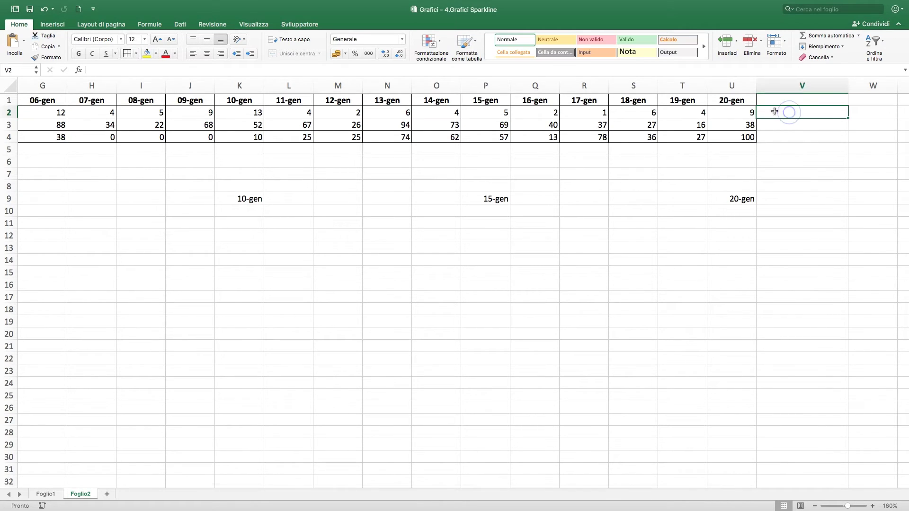
- Start inserting line sparklines using B2:U4 as the data range
{"action": "left_click", "coordinate": [58, 24]}
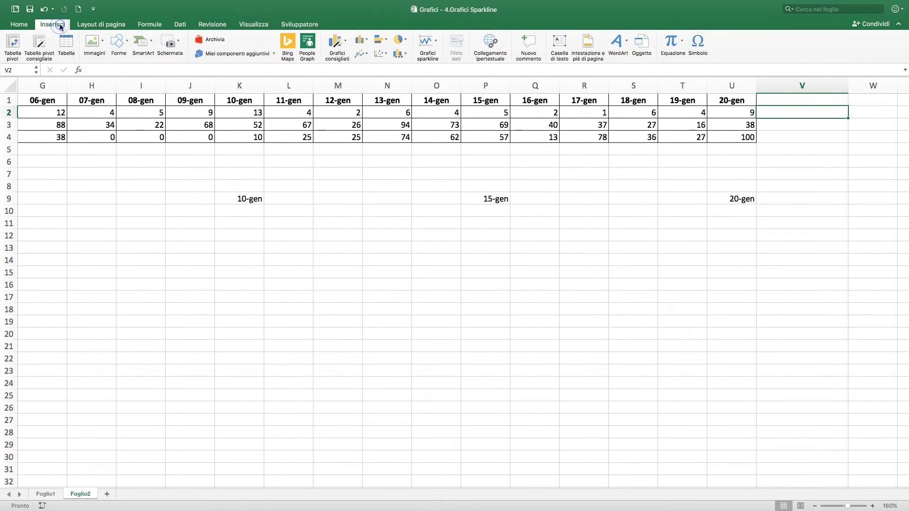
{"action": "left_click", "coordinate": [431, 43]}
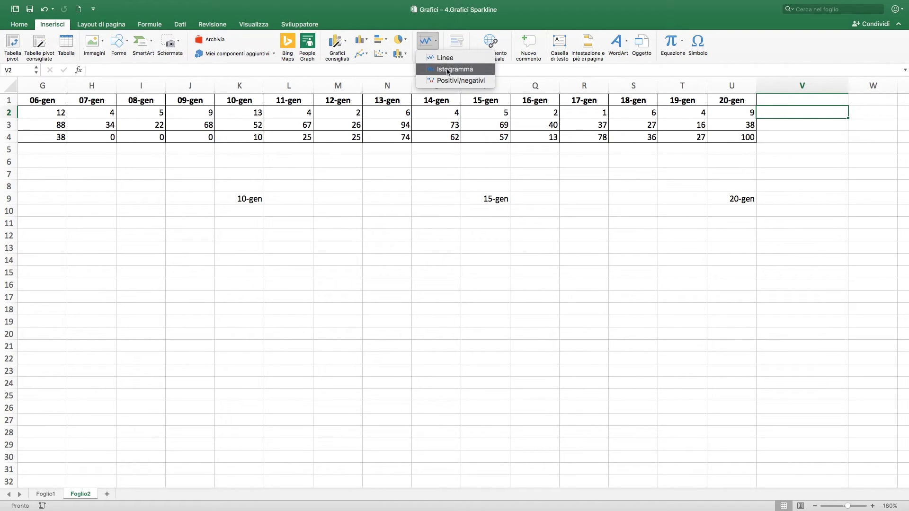
{"action": "left_click", "coordinate": [450, 59]}
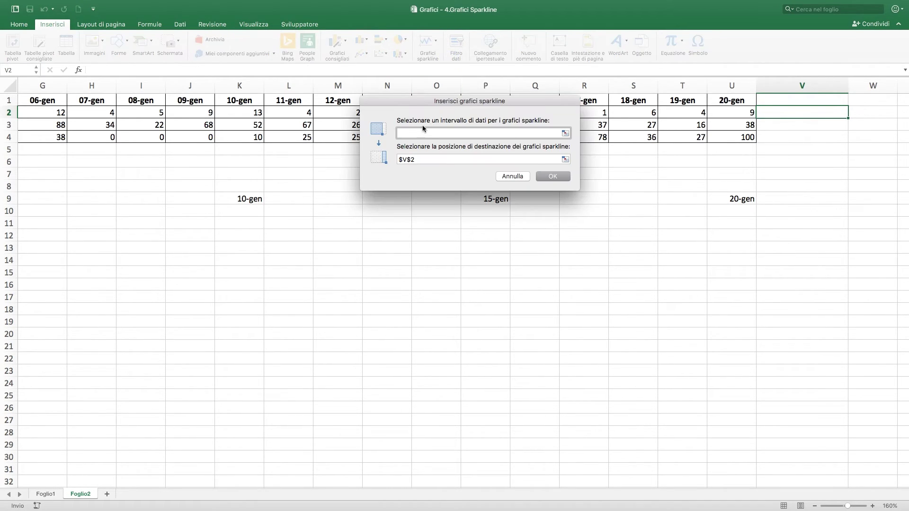
{"action": "left_click", "coordinate": [565, 133]}
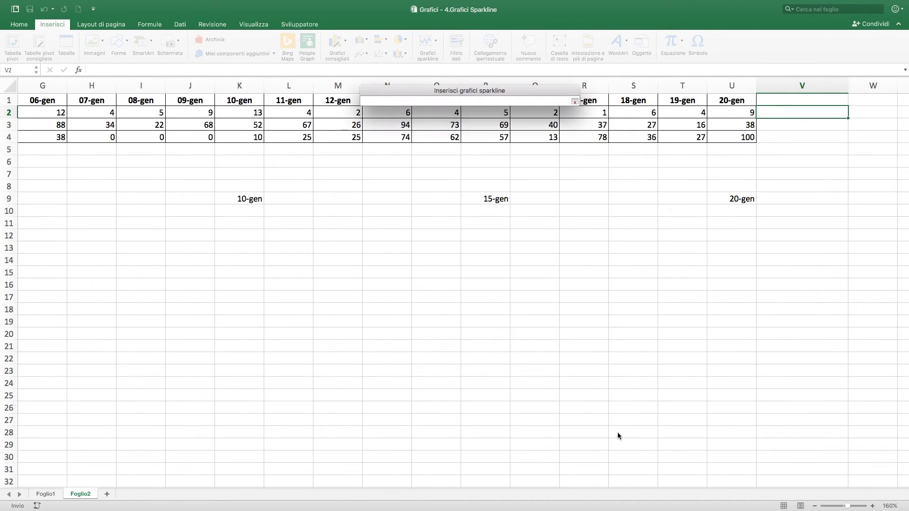
{"action": "left_click_drag", "start_coordinate": [353, 484], "coordinate": [202, 484]}
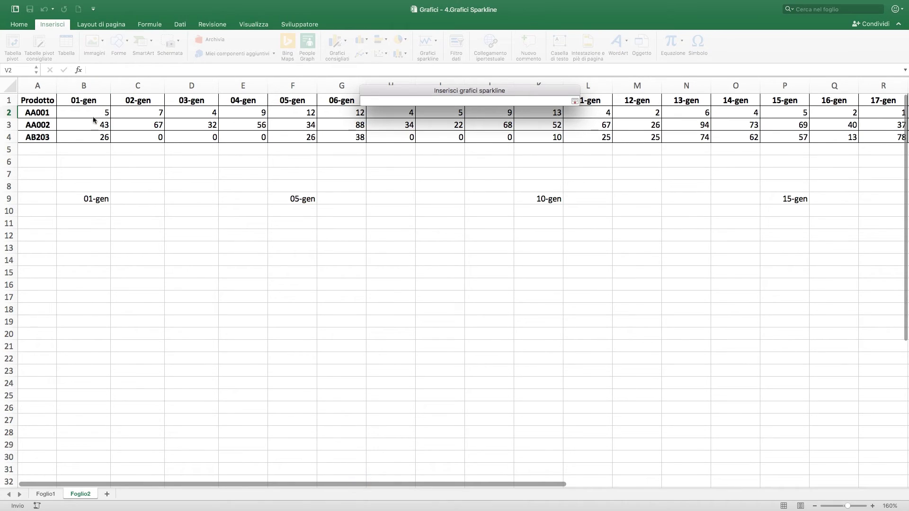
{"action": "mouse_move", "coordinate": [95, 114]}
{"action": "left_mouse_down"}
{"action": "mouse_move", "coordinate": [639, 152]}
{"action": "mouse_move", "coordinate": [379, 139]}
{"action": "left_mouse_up"}
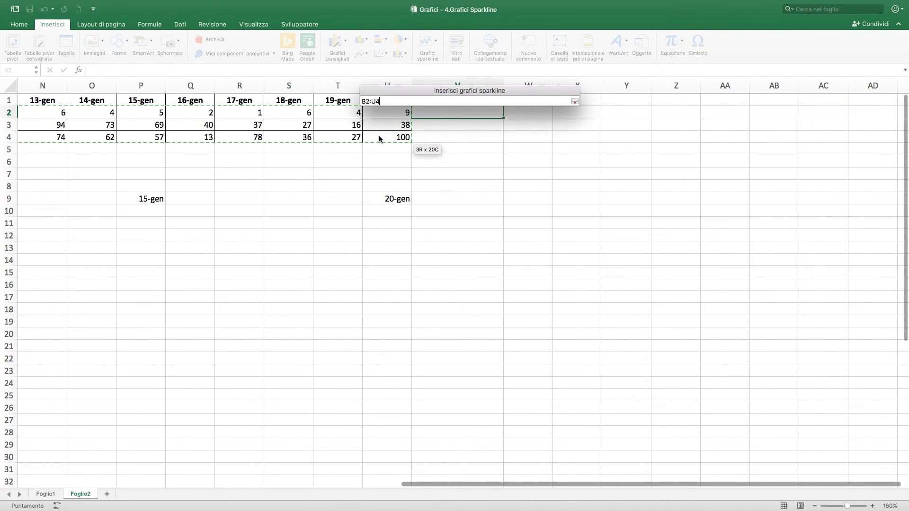
{"action": "mouse_move", "coordinate": [408, 88]}
{"action": "left_mouse_down"}
{"action": "mouse_move", "coordinate": [505, 85]}
{"action": "mouse_move", "coordinate": [504, 101]}
{"action": "left_mouse_up"}
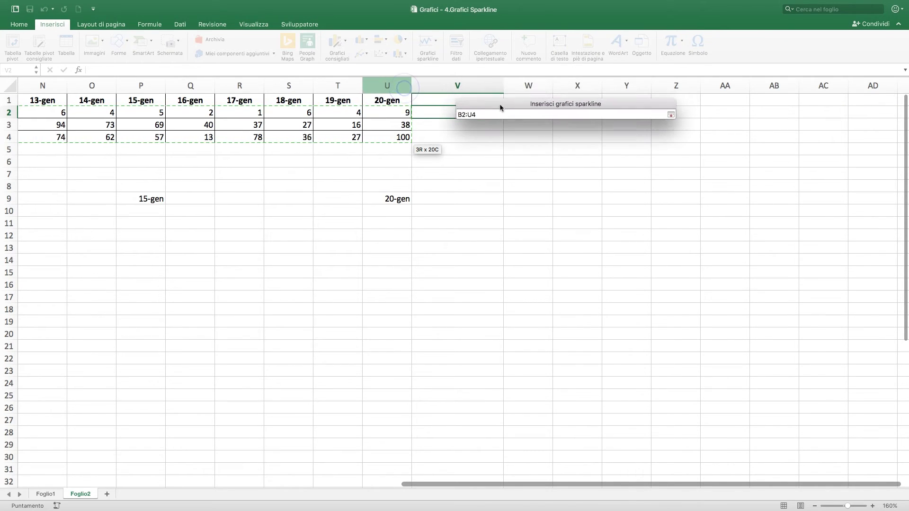
{"action": "left_click", "coordinate": [670, 117]}
- Set $V$2:$V$4 as the sparkline location
{"action": "left_click_drag", "start_coordinate": [260, 206], "coordinate": [248, 210]}
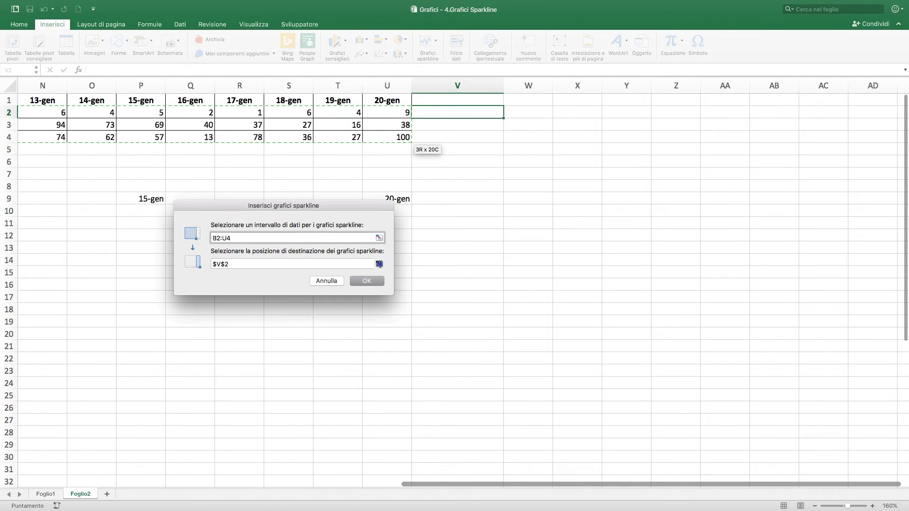
{"action": "left_click", "coordinate": [379, 265]}
{"action": "left_click_drag", "start_coordinate": [456, 112], "coordinate": [451, 135]}
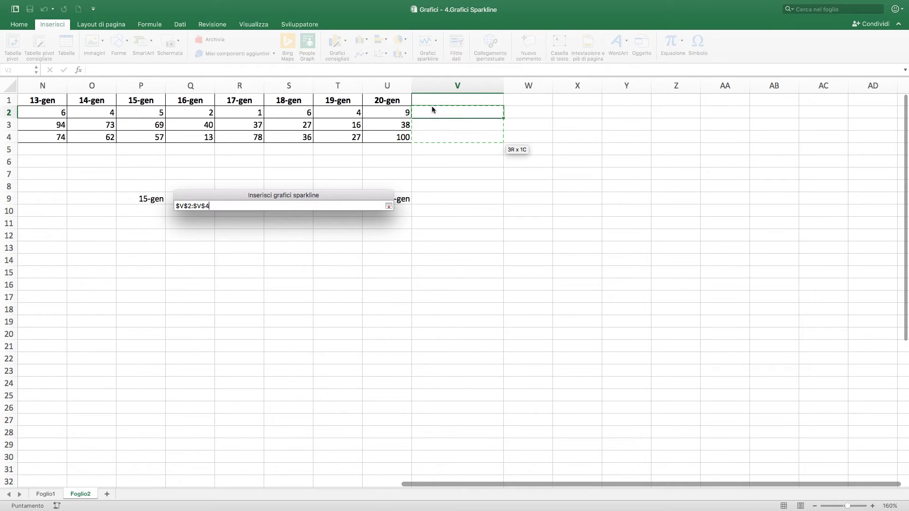
{"action": "left_click", "coordinate": [389, 207]}
- Insert the sparklines, then widen column V and make their rows taller
{"action": "left_click", "coordinate": [367, 282]}
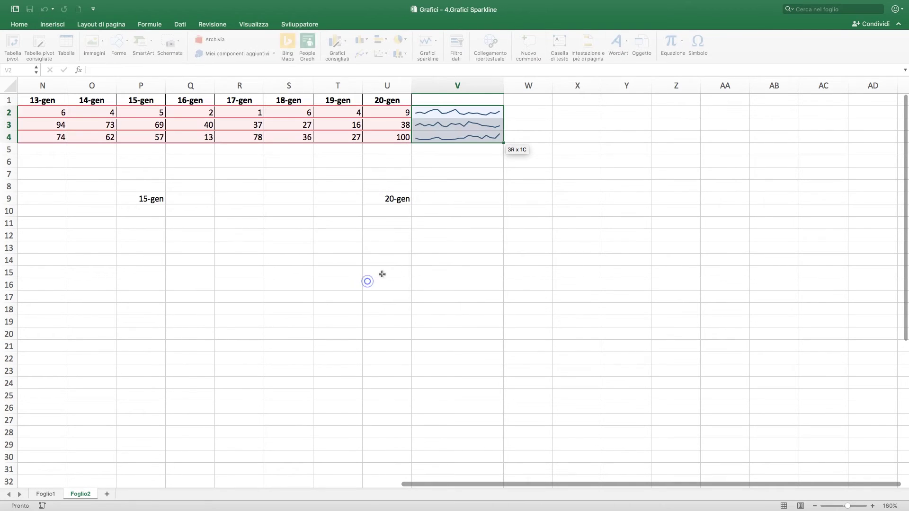
{"action": "left_click_drag", "start_coordinate": [504, 86], "coordinate": [631, 87]}
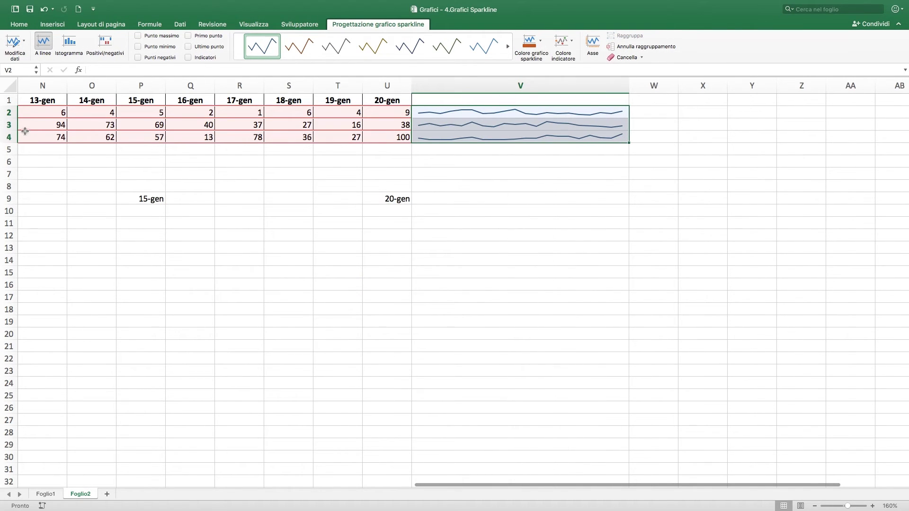
{"action": "left_click_drag", "start_coordinate": [9, 118], "coordinate": [19, 278]}
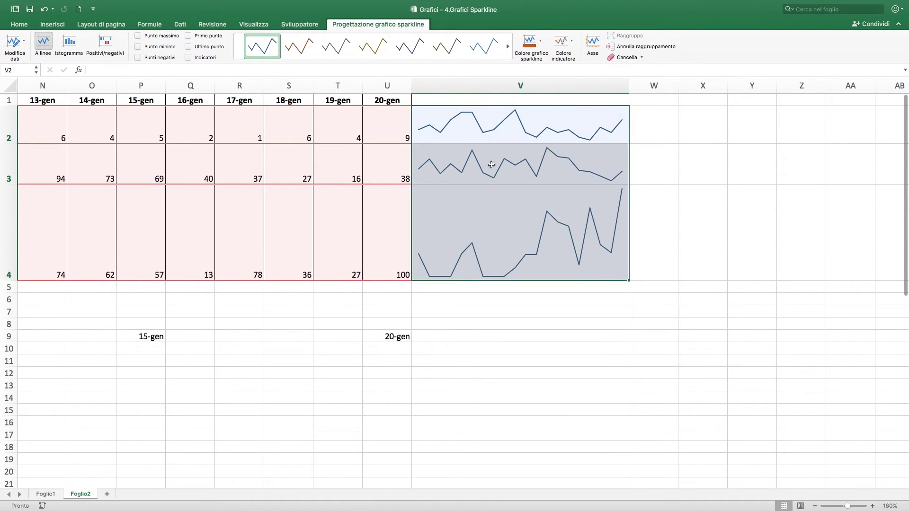
- Apply the gold sparkline style and make the data-point markers black
{"action": "left_click", "coordinate": [575, 46]}
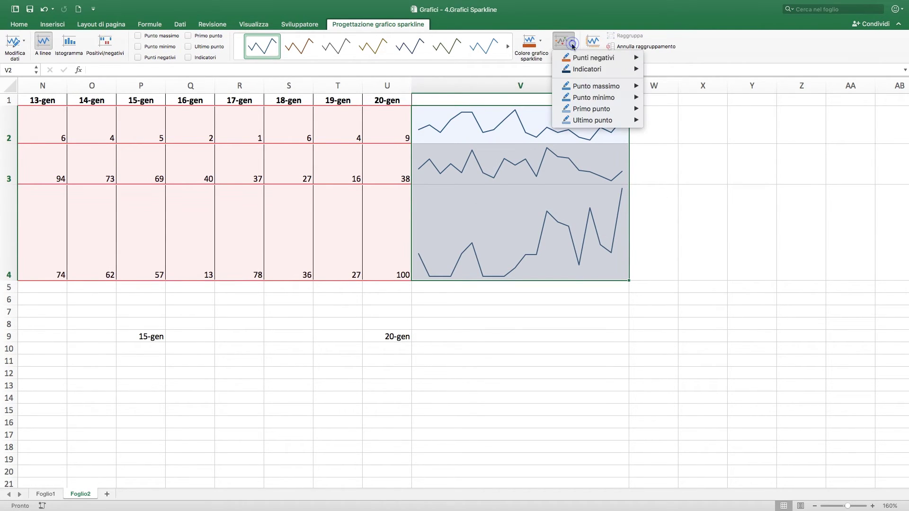
{"action": "left_click", "coordinate": [662, 84]}
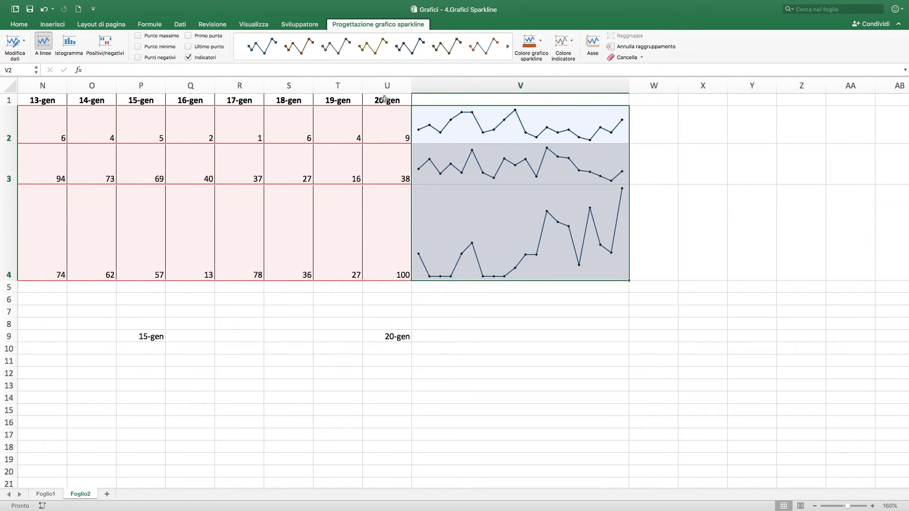
{"action": "left_click", "coordinate": [373, 63]}
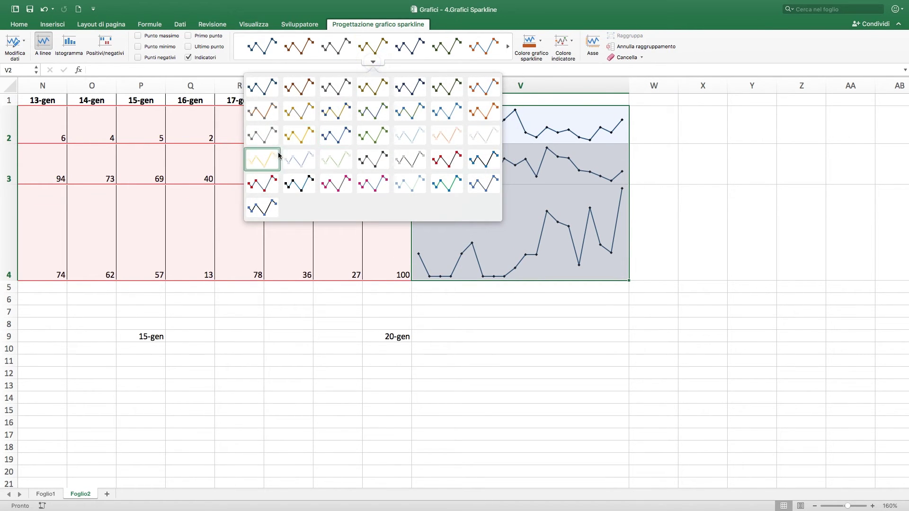
{"action": "left_click", "coordinate": [297, 137]}
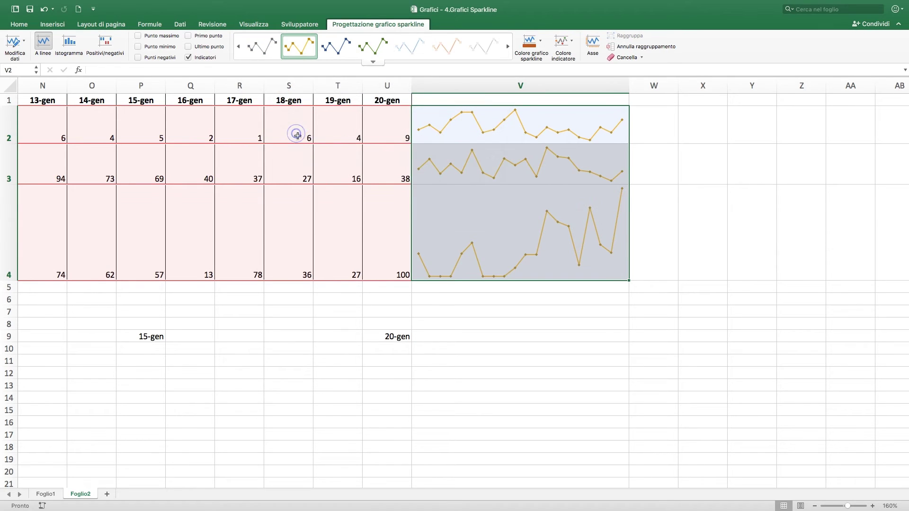
{"action": "left_click", "coordinate": [571, 45]}
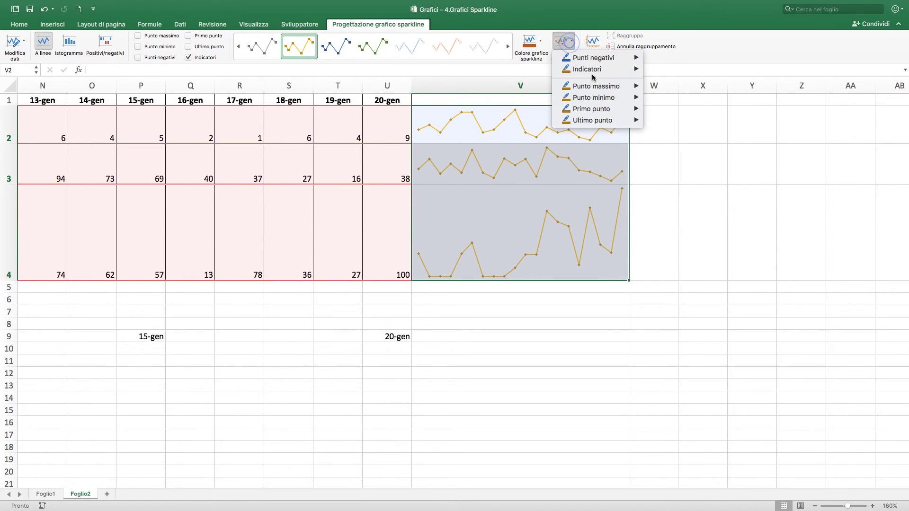
{"action": "left_click", "coordinate": [659, 80]}
{"action": "left_click", "coordinate": [652, 130]}
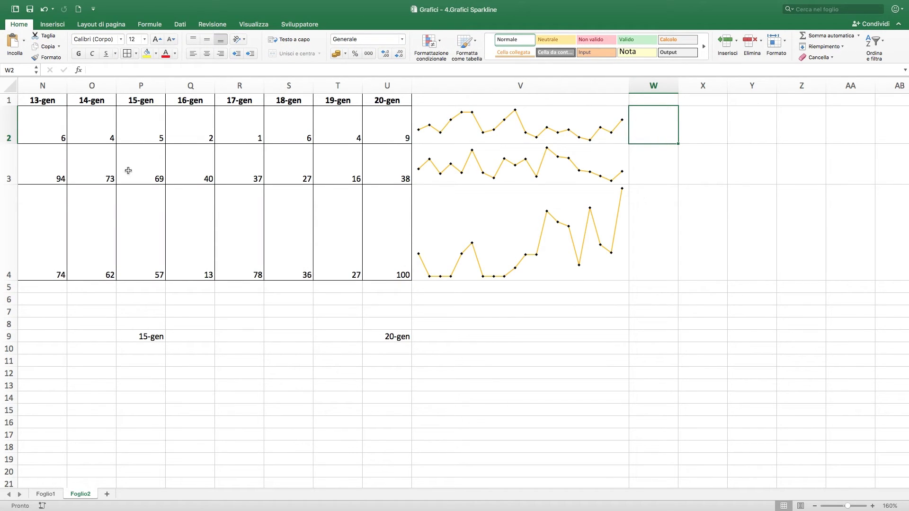
- Make rows 3 and 2 taller, select the V2 sparkline group, and zoom to view the whole table
{"action": "left_click_drag", "start_coordinate": [9, 184], "coordinate": [9, 210]}
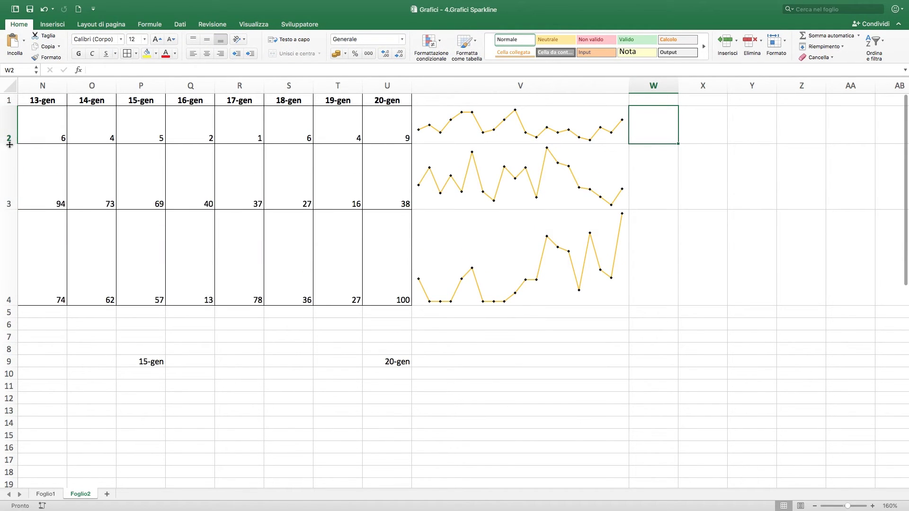
{"action": "left_click_drag", "start_coordinate": [13, 143], "coordinate": [13, 164]}
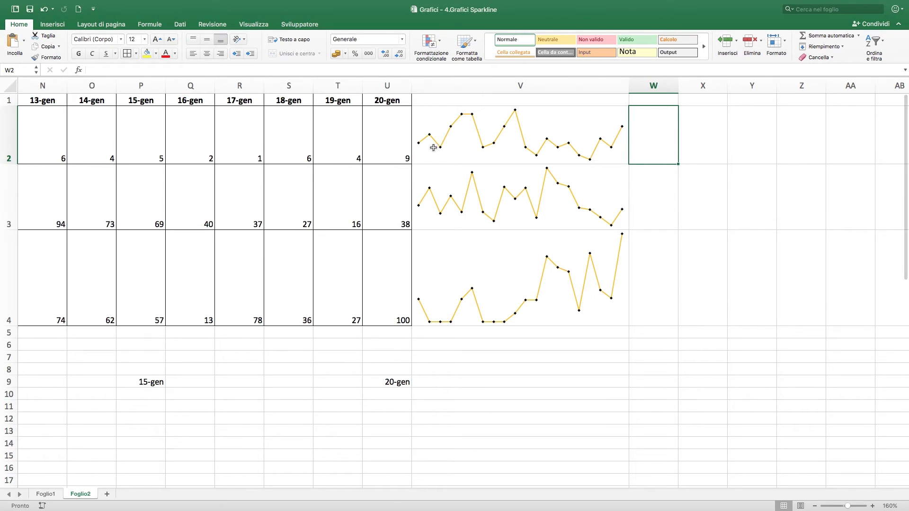
{"action": "left_click", "coordinate": [459, 140]}
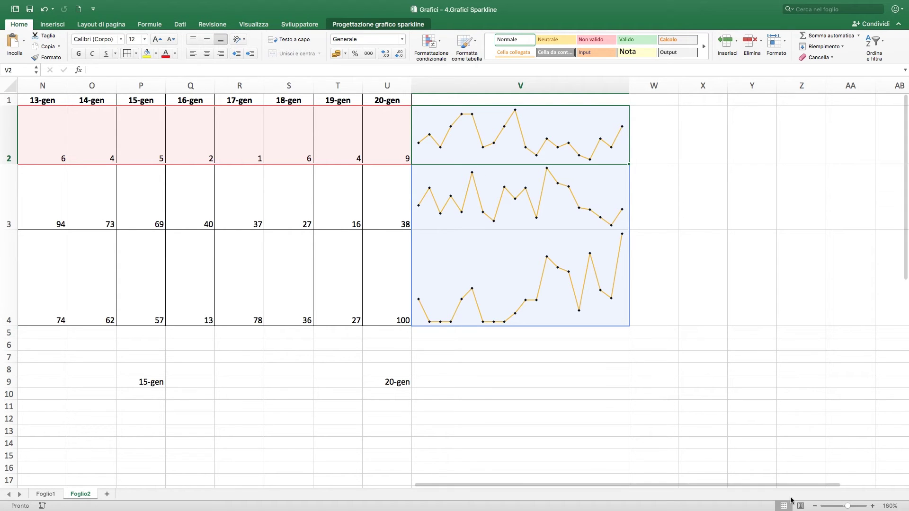
{"action": "left_click", "coordinate": [817, 507]}
{"action": "left_click", "coordinate": [817, 507]}
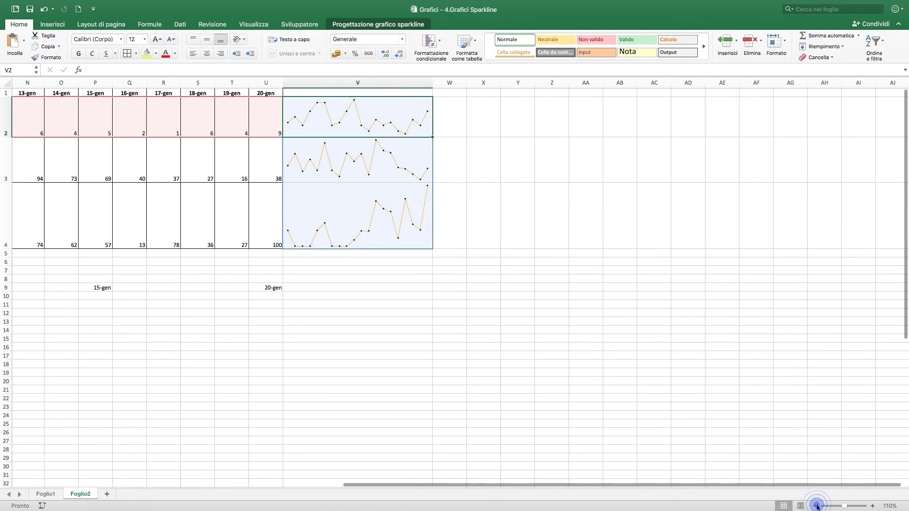
{"action": "left_click", "coordinate": [817, 506]}
{"action": "left_click", "coordinate": [816, 507]}
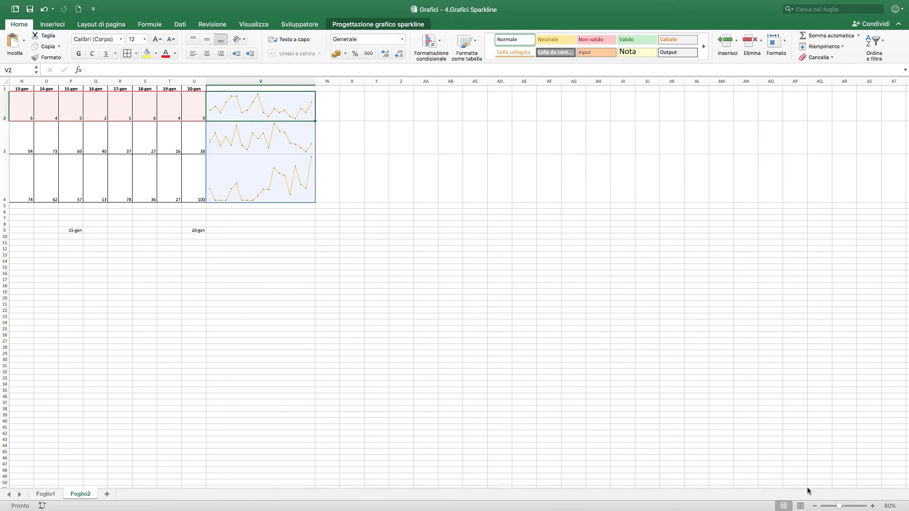
{"action": "left_click_drag", "start_coordinate": [694, 485], "coordinate": [442, 496]}
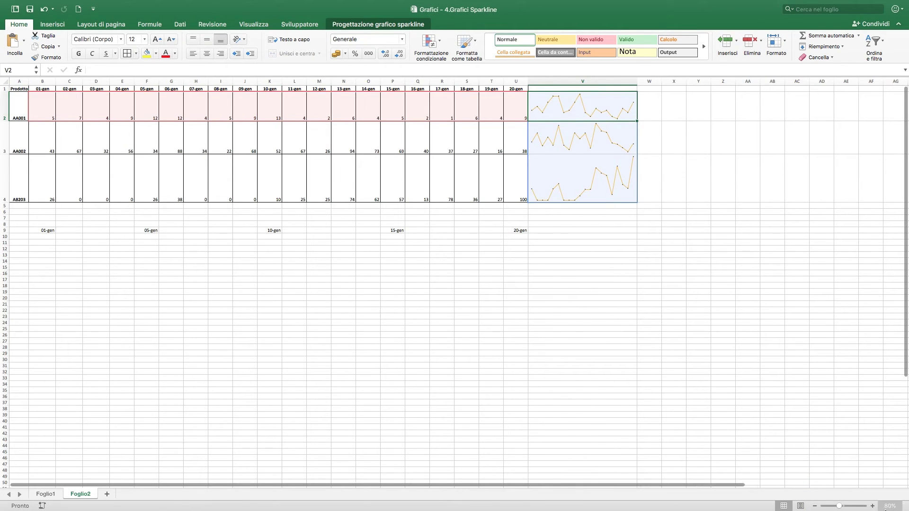
{"action": "left_click", "coordinate": [872, 506]}
{"action": "left_click", "coordinate": [873, 506]}
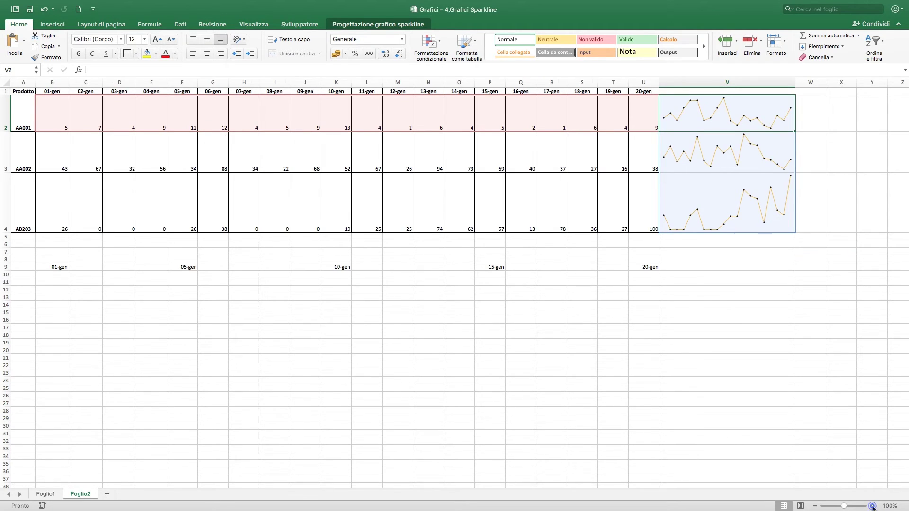
{"action": "left_click", "coordinate": [872, 506]}
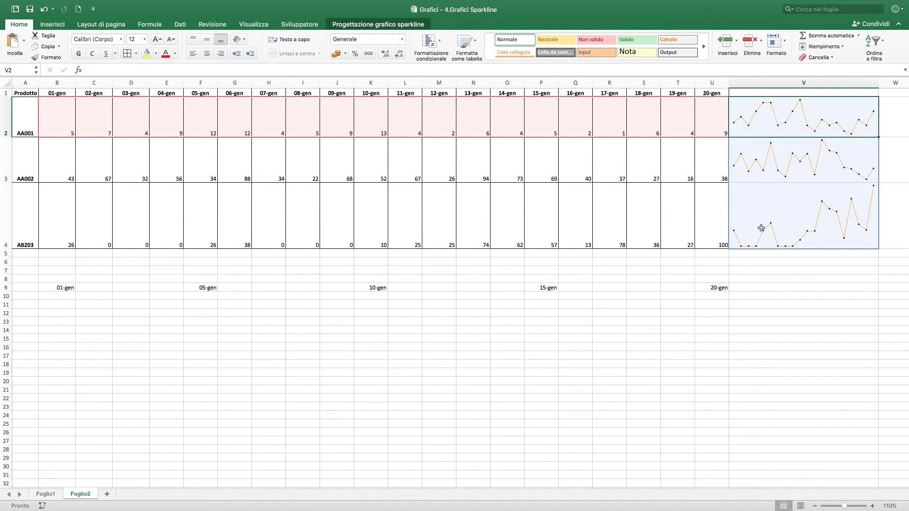
- Inspect the dates stored behind the row 9 labels from 01-gen to 20-gen
{"action": "left_click", "coordinate": [61, 288]}
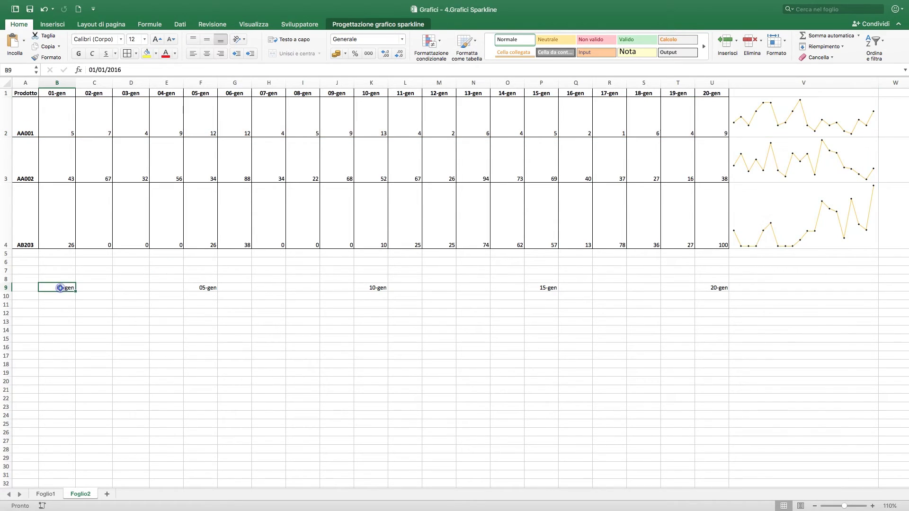
{"action": "left_click", "coordinate": [207, 287]}
{"action": "left_click", "coordinate": [369, 287]}
{"action": "left_click", "coordinate": [542, 288]}
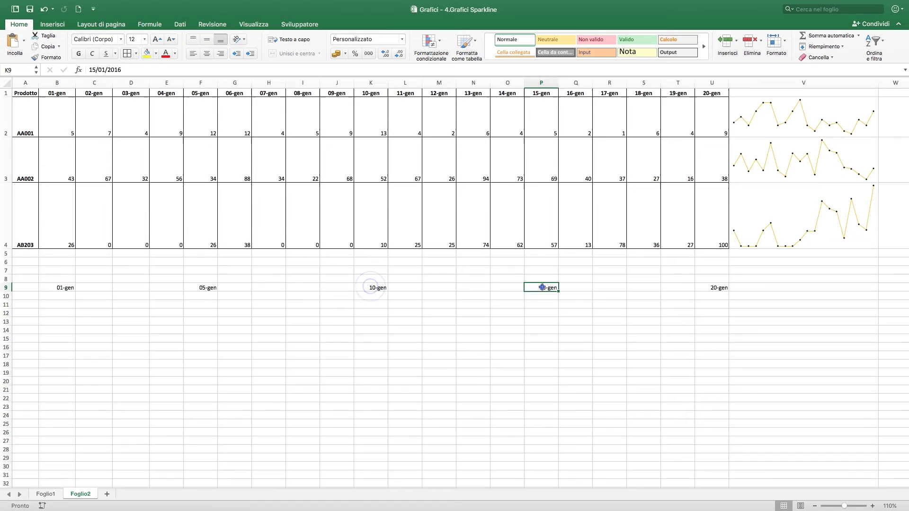
{"action": "left_click", "coordinate": [714, 286]}
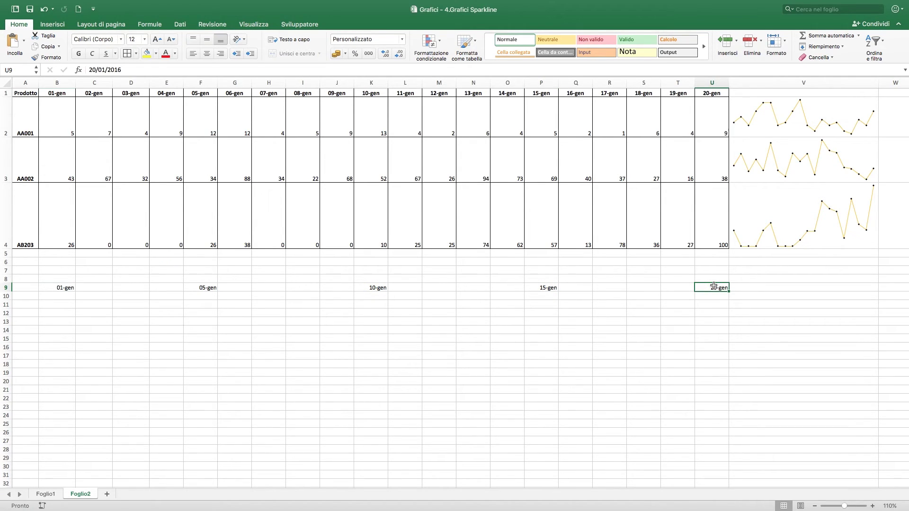
- Set the V2:V4 sparklines to use B9:U9 as a date axis
{"action": "left_click", "coordinate": [812, 120]}
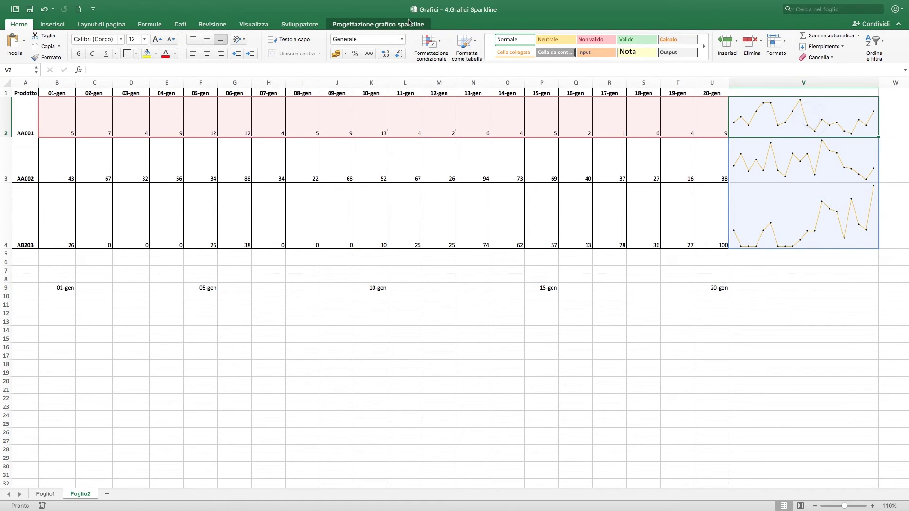
{"action": "left_click", "coordinate": [380, 26]}
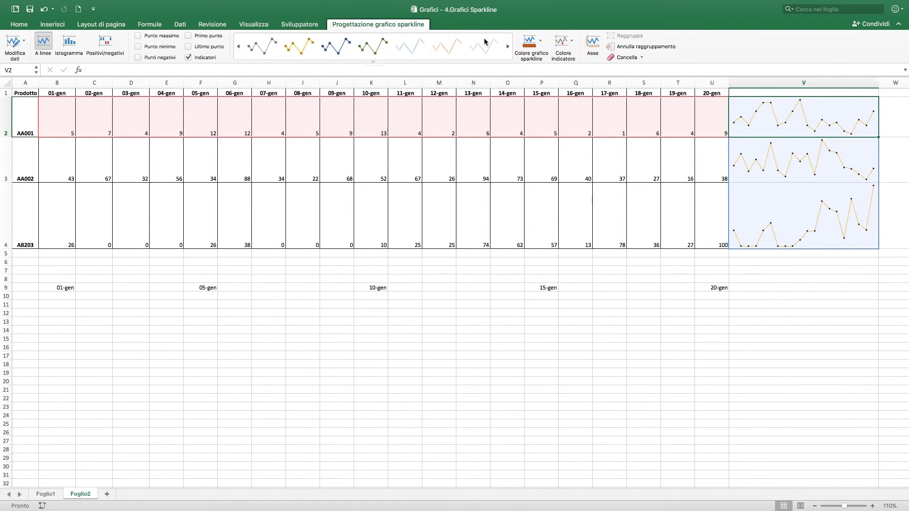
{"action": "left_click", "coordinate": [594, 45]}
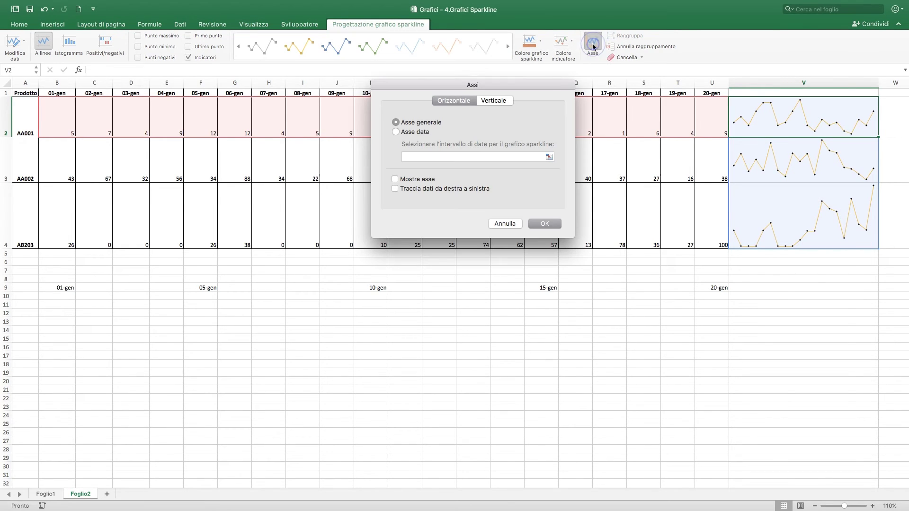
{"action": "left_click", "coordinate": [397, 133]}
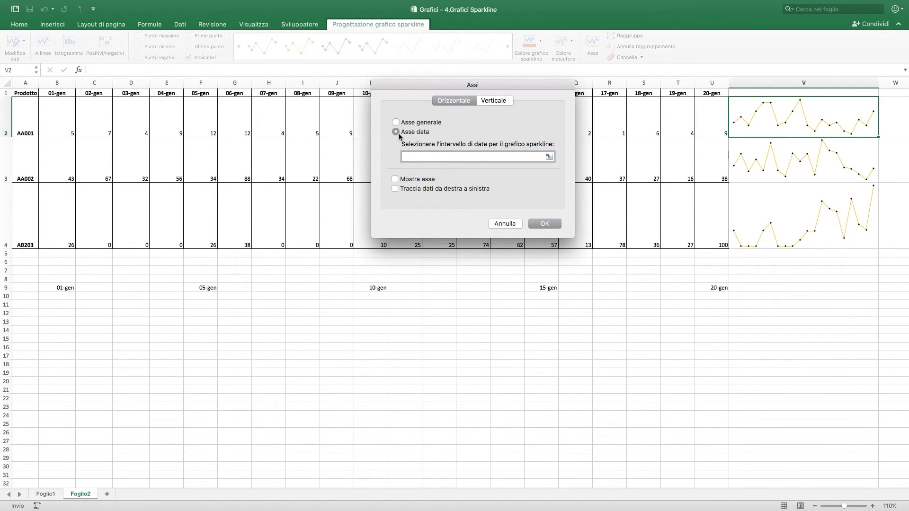
{"action": "left_click", "coordinate": [549, 157]}
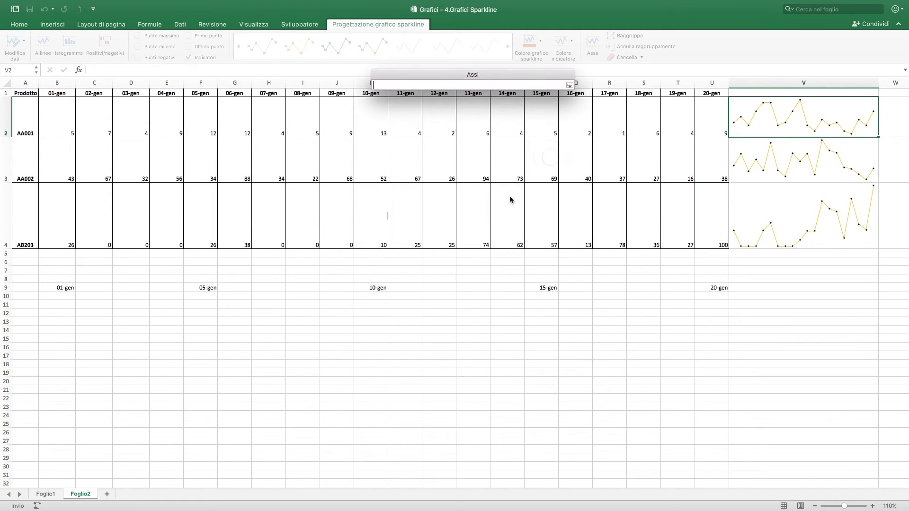
{"action": "left_click_drag", "start_coordinate": [57, 290], "coordinate": [710, 290]}
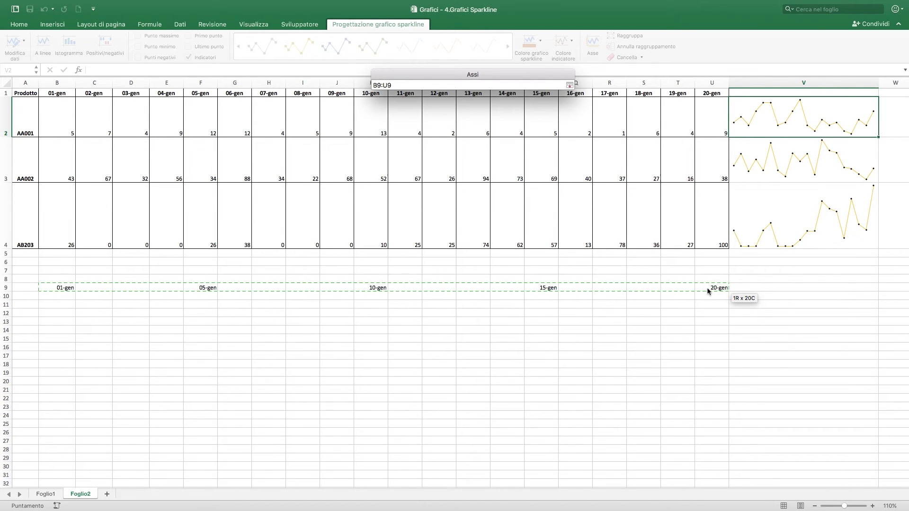
{"action": "left_click", "coordinate": [570, 85]}
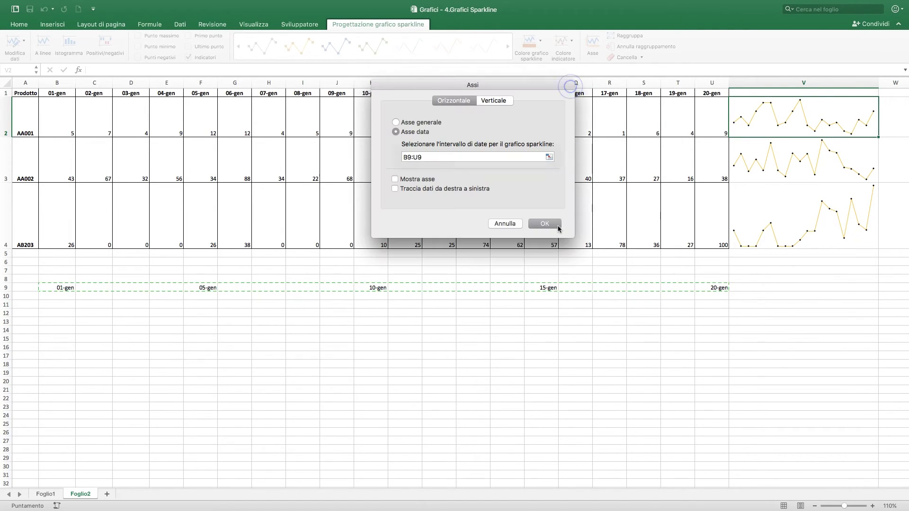
{"action": "left_click", "coordinate": [548, 222]}
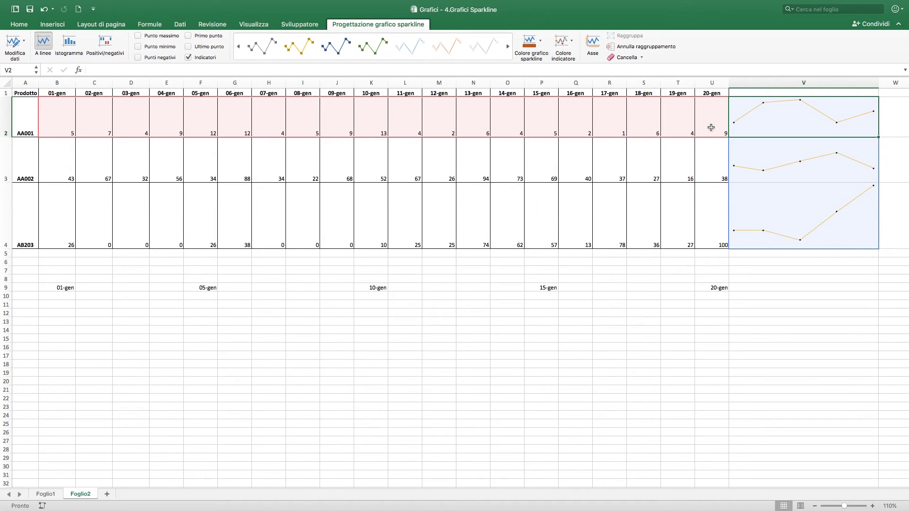
{"action": "left_click", "coordinate": [772, 218]}
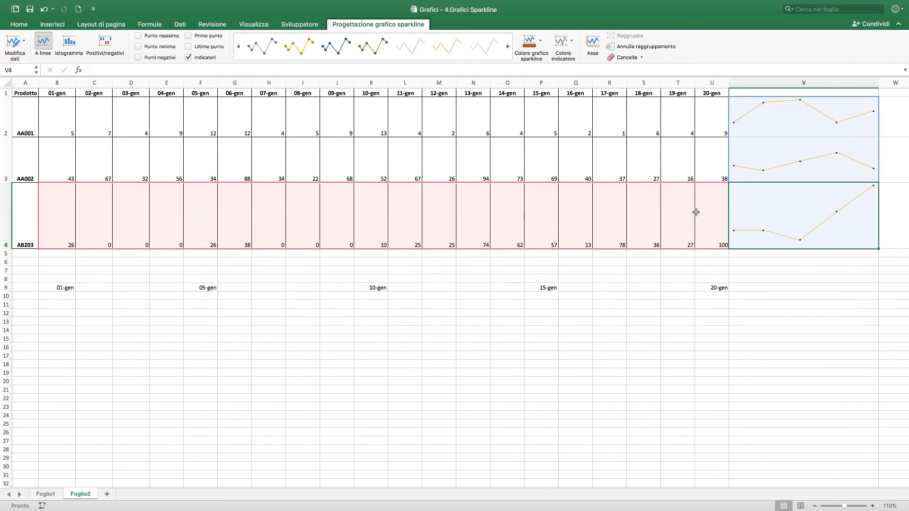
{"action": "left_click", "coordinate": [593, 42]}
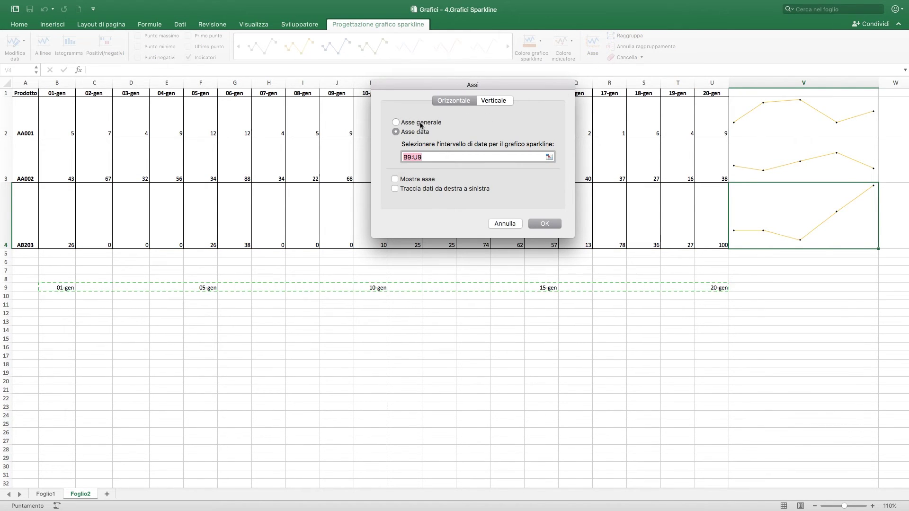
{"action": "left_click", "coordinate": [503, 225]}
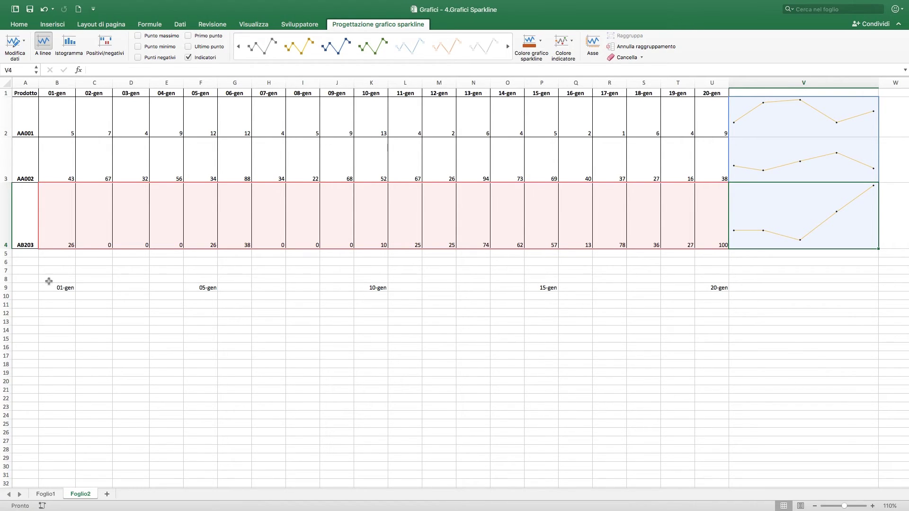
{"action": "left_click_drag", "start_coordinate": [48, 286], "coordinate": [698, 284]}
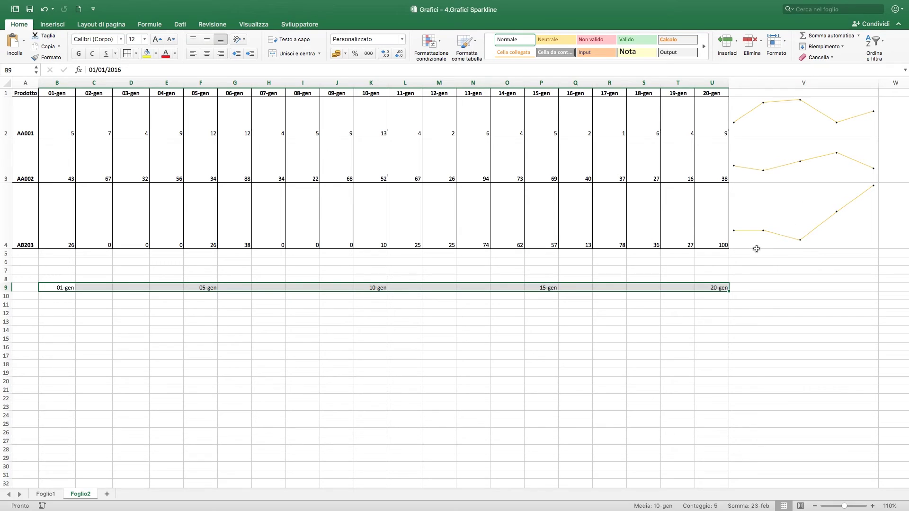
- On Foglio1, toggle Mostra asse on and off, then plot the E2:E6 sparklines right to left
{"action": "left_click", "coordinate": [51, 496]}
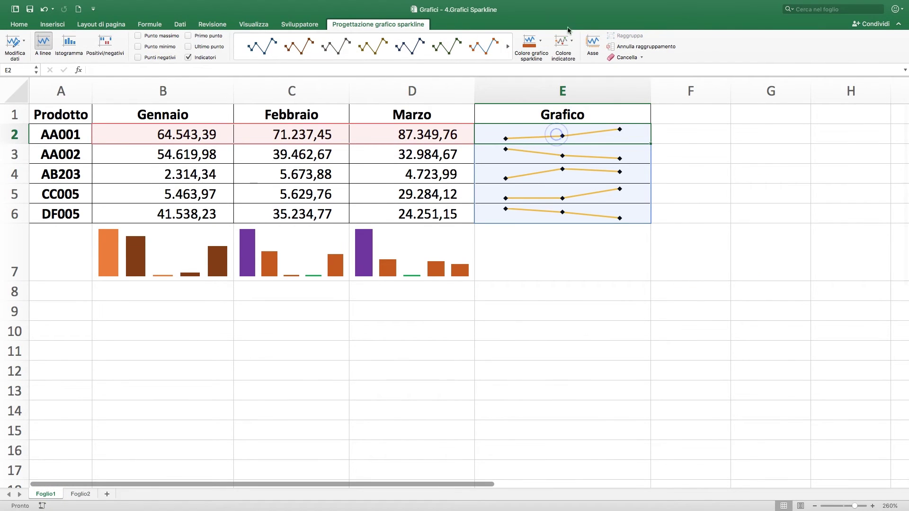
{"action": "left_click", "coordinate": [593, 43]}
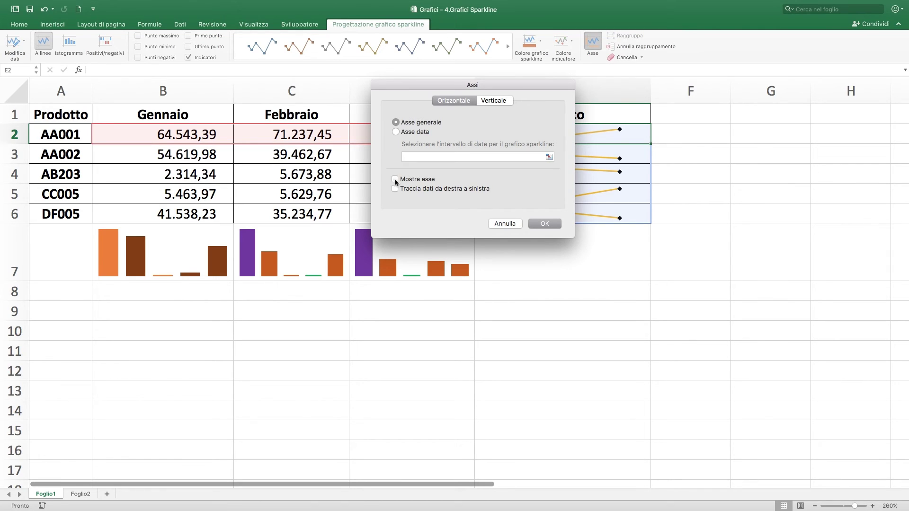
{"action": "left_click", "coordinate": [395, 180]}
{"action": "left_click", "coordinate": [395, 180]}
{"action": "left_click", "coordinate": [396, 189]}
{"action": "left_click", "coordinate": [546, 223]}
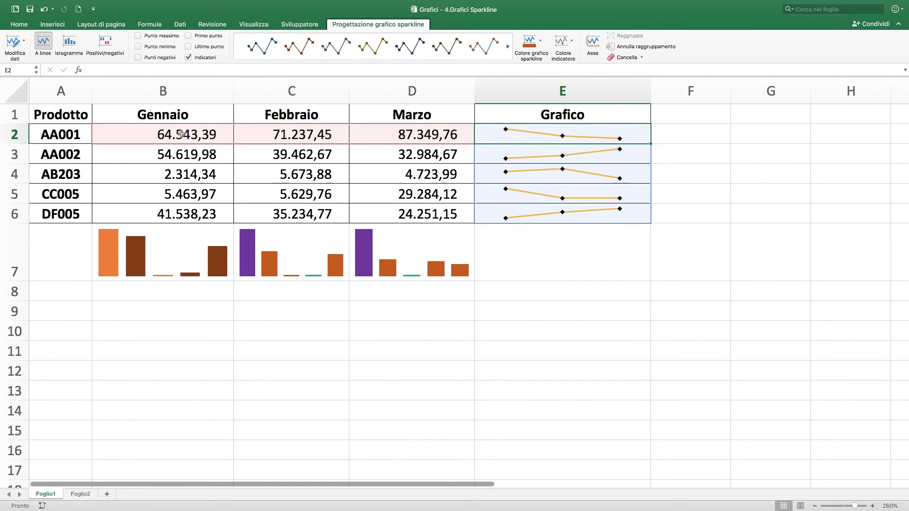
- Review the vertical axis minimum and maximum options, then cancel without changes
{"action": "left_click", "coordinate": [592, 42]}
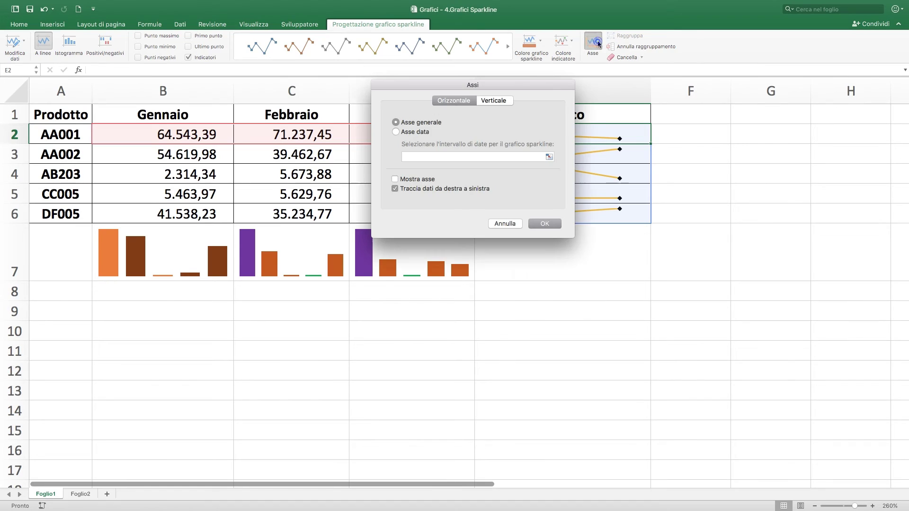
{"action": "left_click", "coordinate": [495, 102]}
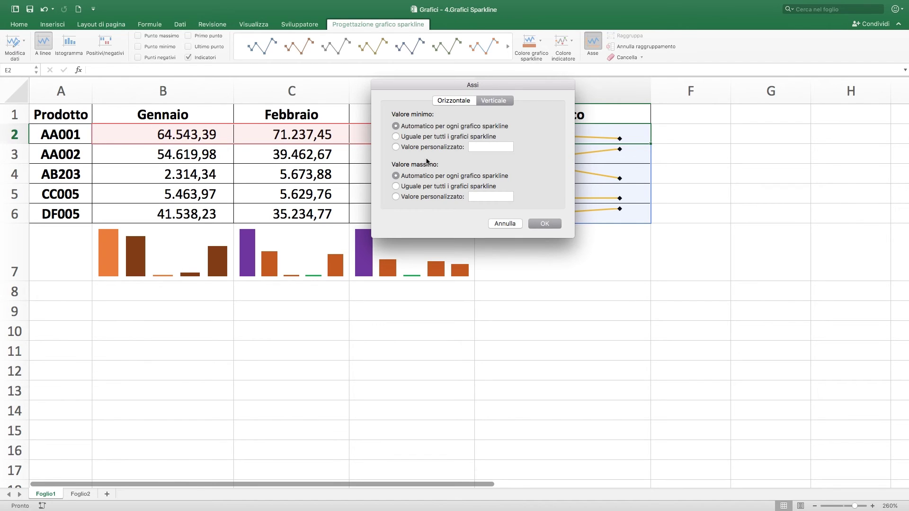
{"action": "left_click_drag", "start_coordinate": [421, 90], "coordinate": [423, 290]}
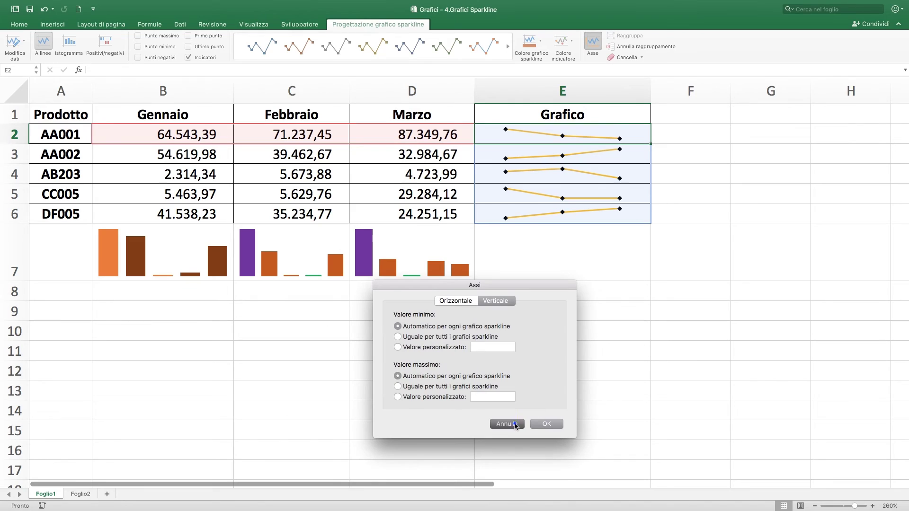
{"action": "left_click", "coordinate": [506, 423]}
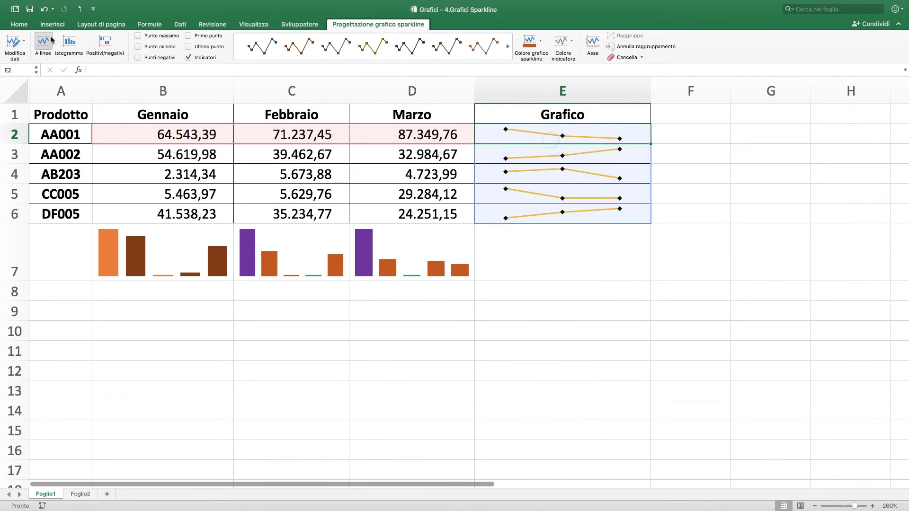
- Change the E2:E6 sparklines to Istogramma columns, enlarge rows 2–6, and reselect the group
{"action": "left_click", "coordinate": [69, 43]}
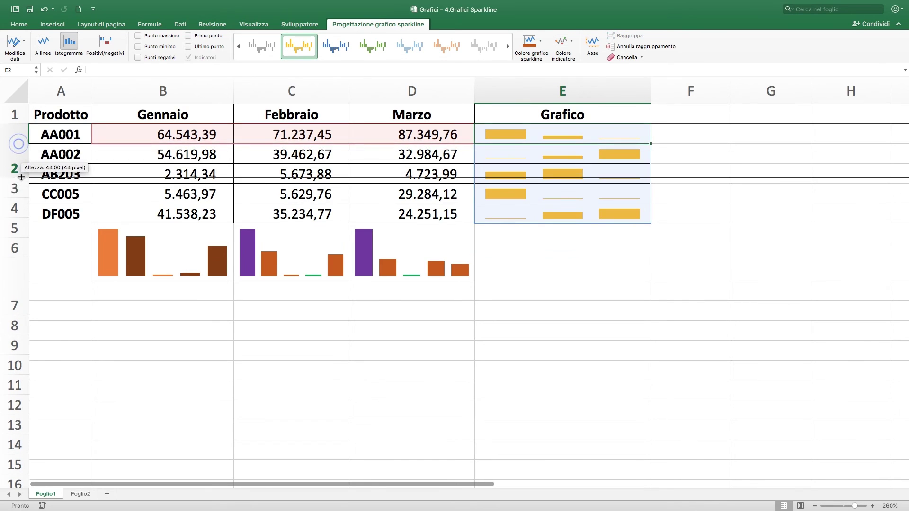
{"action": "mouse_move", "coordinate": [18, 143]}
{"action": "left_mouse_down"}
{"action": "mouse_move", "coordinate": [19, 271]}
{"action": "mouse_move", "coordinate": [56, 304]}
{"action": "mouse_move", "coordinate": [24, 382]}
{"action": "left_mouse_up"}
{"action": "scroll", "coordinate": [43, 240], "scroll_direction": "down", "scroll_amount": 1}
{"action": "scroll", "coordinate": [28, 303], "scroll_direction": "down", "scroll_amount": 1}
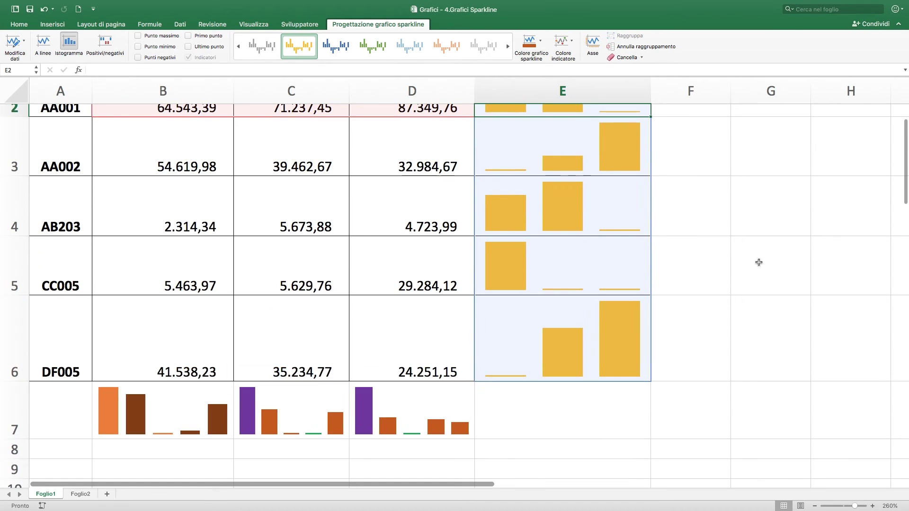
{"action": "scroll", "coordinate": [760, 260], "scroll_direction": "up", "scroll_amount": 2}
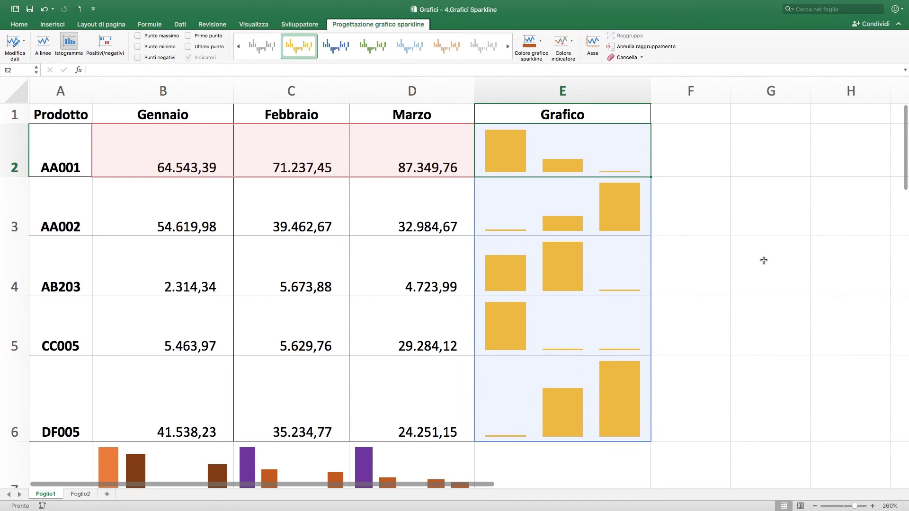
{"action": "left_click", "coordinate": [510, 146]}
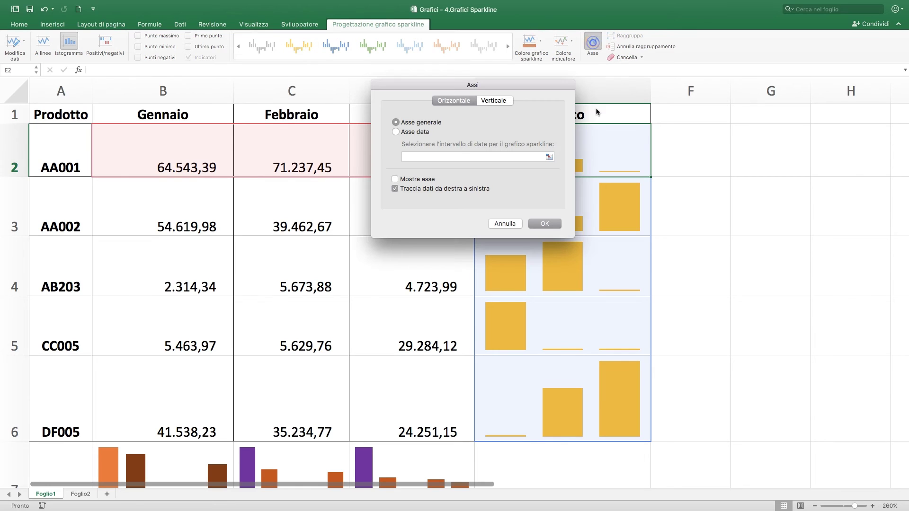
- Turn off right-to-left plotting so months run Gennaio to Marzo, then check the E5 and E2 sparklines
{"action": "left_click", "coordinate": [593, 44]}
{"action": "left_click", "coordinate": [554, 225]}
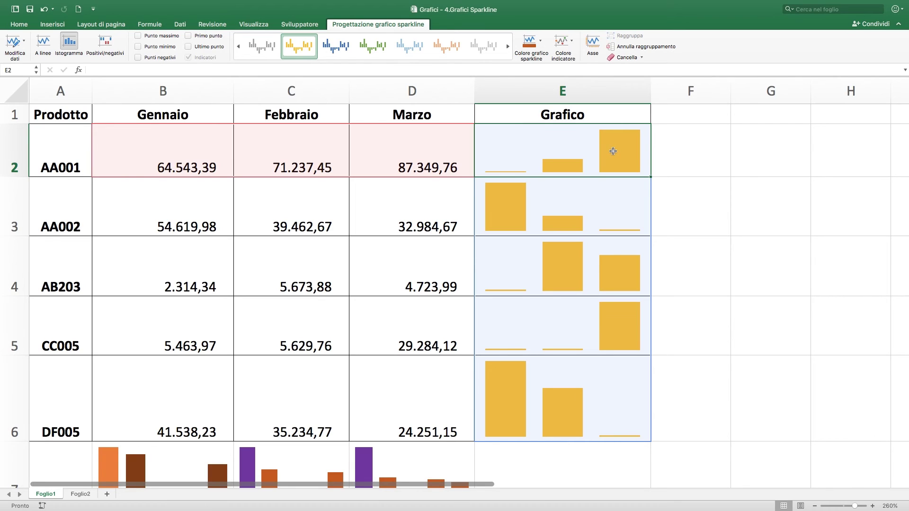
{"action": "left_click", "coordinate": [531, 328]}
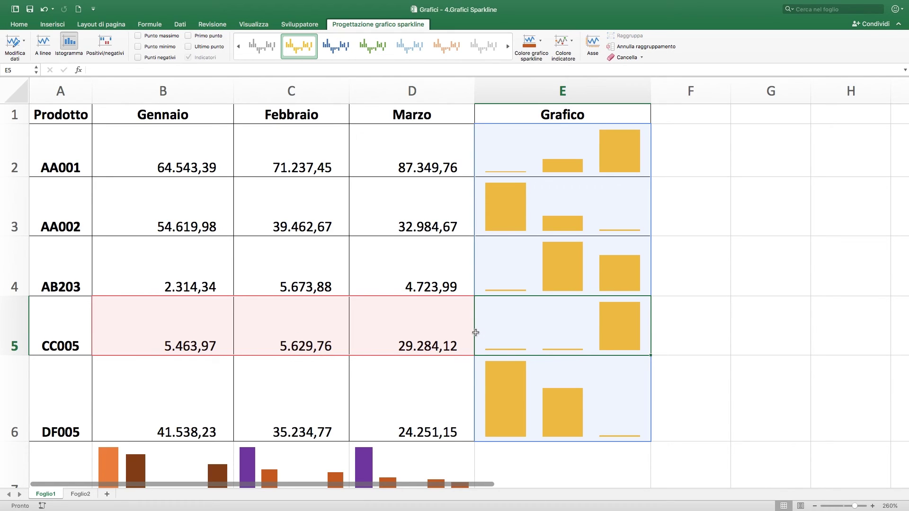
{"action": "left_click", "coordinate": [624, 326]}
{"action": "left_click", "coordinate": [632, 156]}
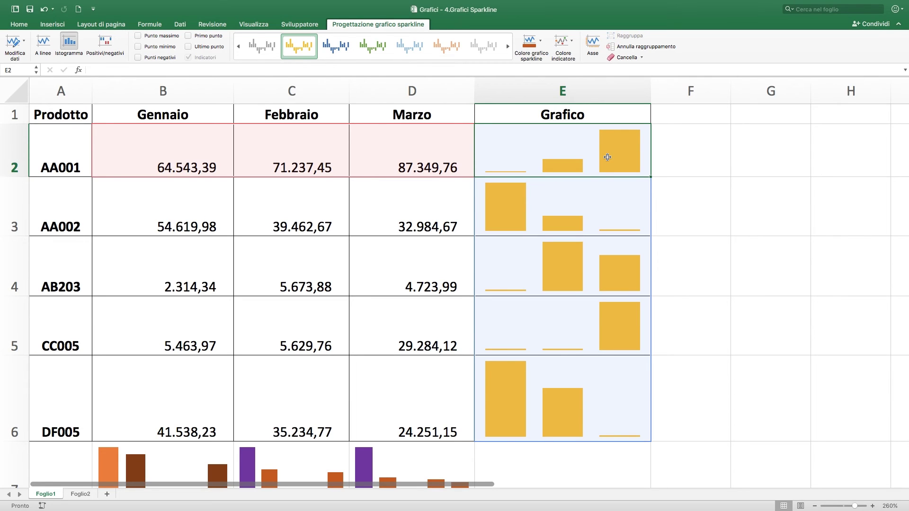
{"action": "left_click_drag", "start_coordinate": [168, 154], "coordinate": [417, 403]}
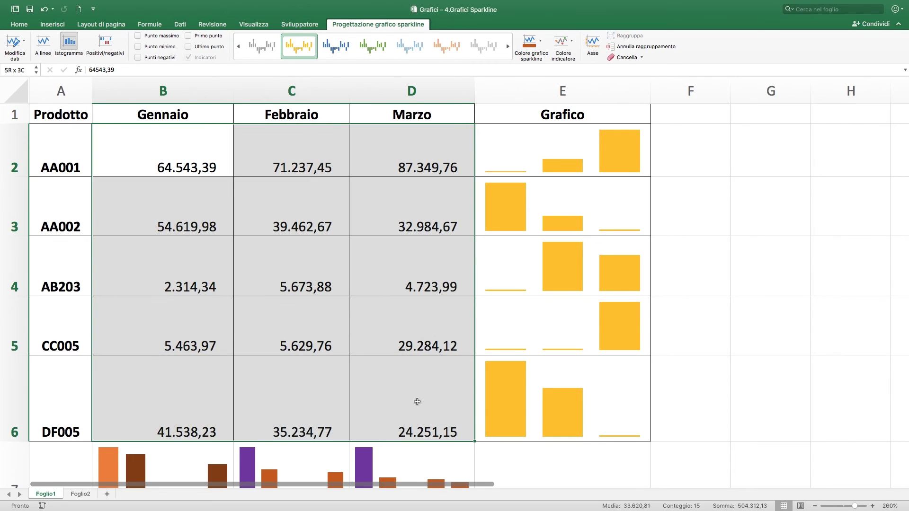
{"action": "left_click", "coordinate": [417, 155]}
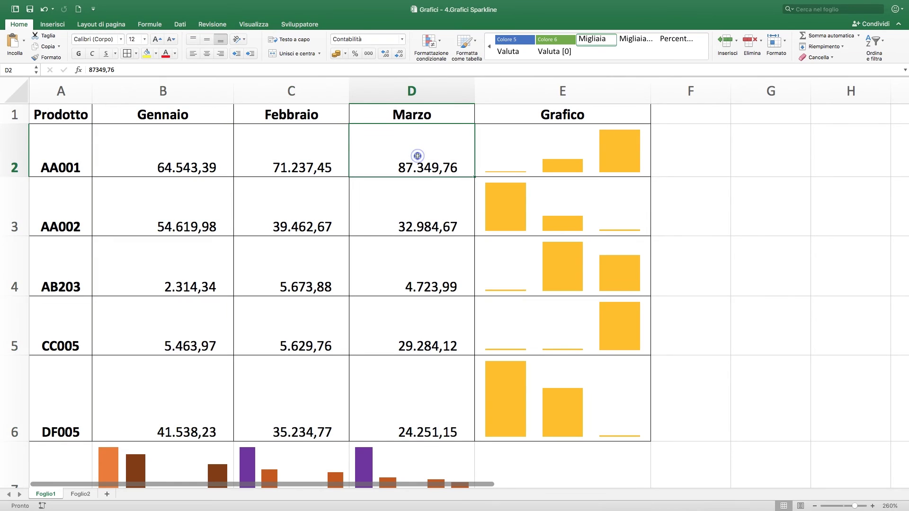
{"action": "left_click", "coordinate": [629, 154]}
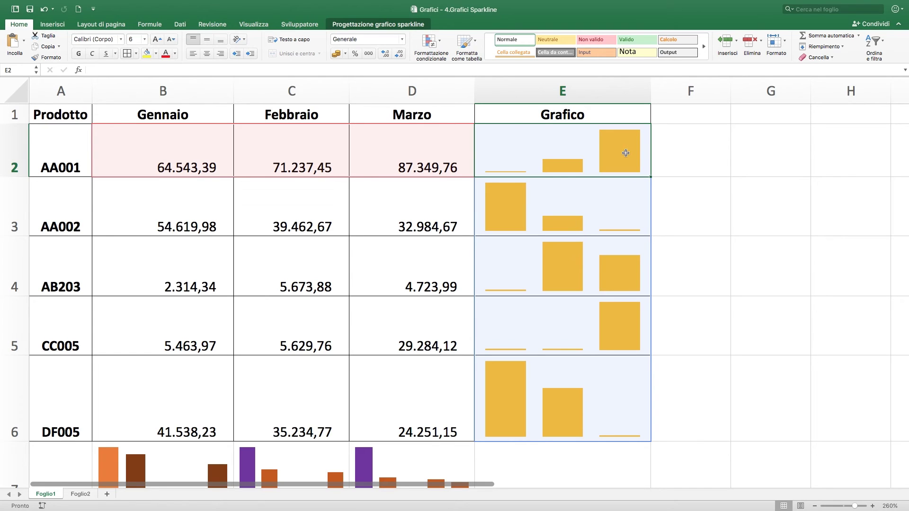
{"action": "left_click", "coordinate": [503, 409]}
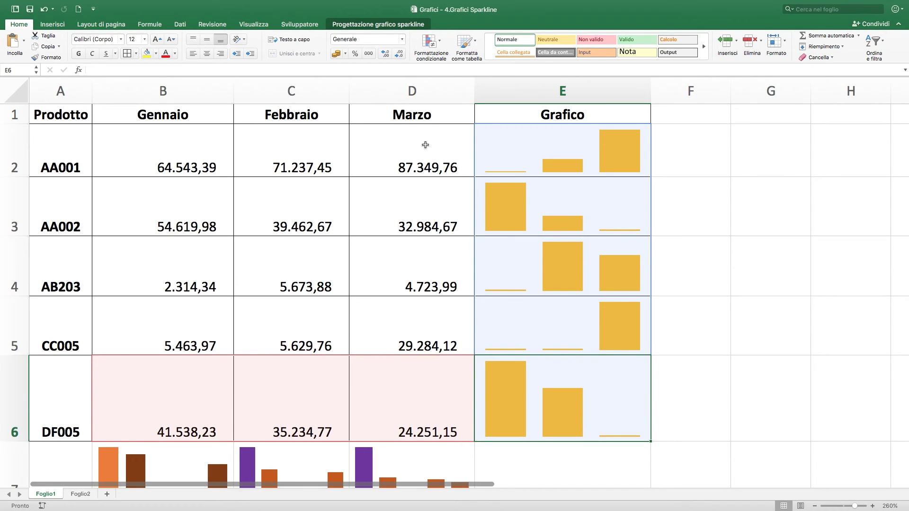
{"action": "left_click", "coordinate": [392, 25]}
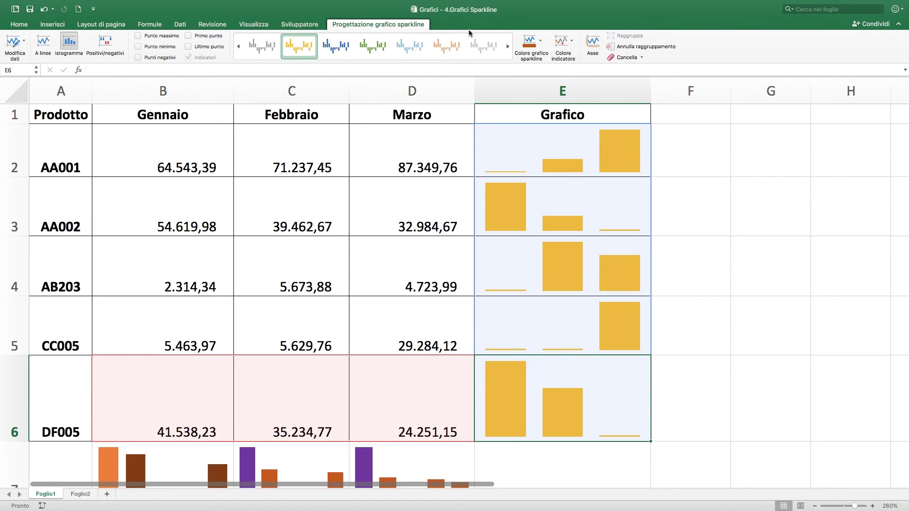
- Set both the sparkline vertical axis minimum and maximum to 'Uguale per tutti i grafici sparkline'
{"action": "left_click", "coordinate": [593, 44]}
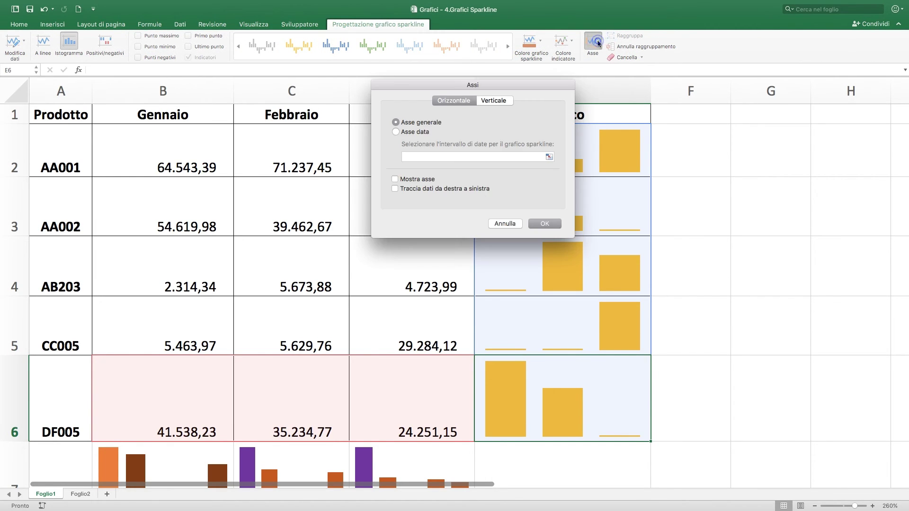
{"action": "left_click", "coordinate": [503, 102]}
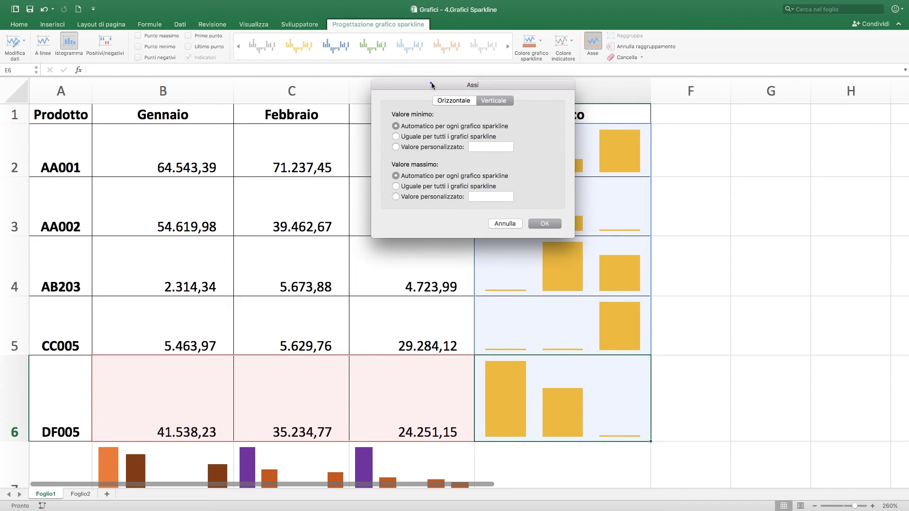
{"action": "left_click_drag", "start_coordinate": [432, 85], "coordinate": [718, 139]}
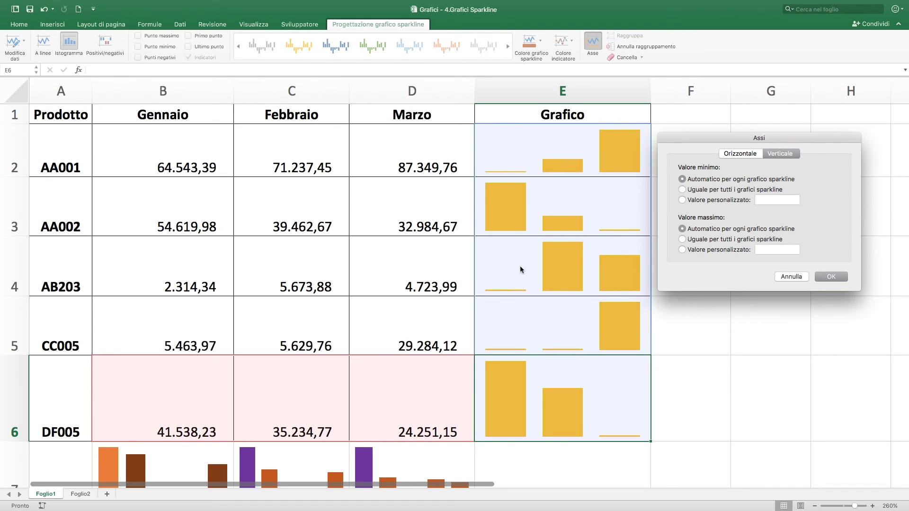
{"action": "left_click", "coordinate": [682, 190]}
{"action": "left_click", "coordinate": [683, 239]}
{"action": "left_click", "coordinate": [830, 280]}
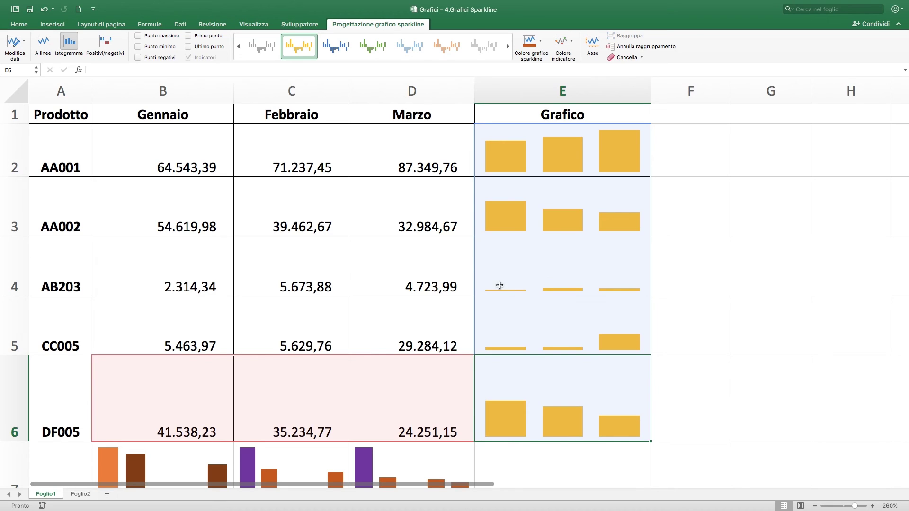
{"action": "left_click", "coordinate": [504, 286]}
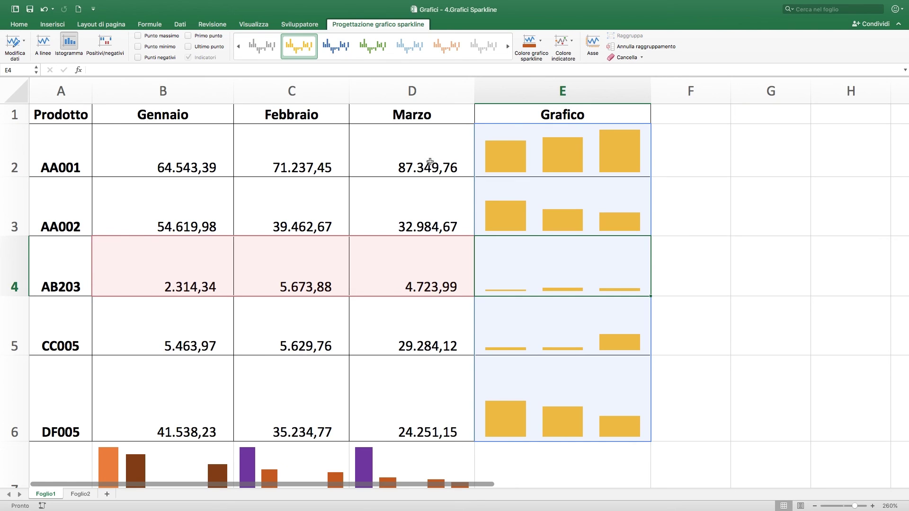
{"action": "left_click", "coordinate": [543, 145]}
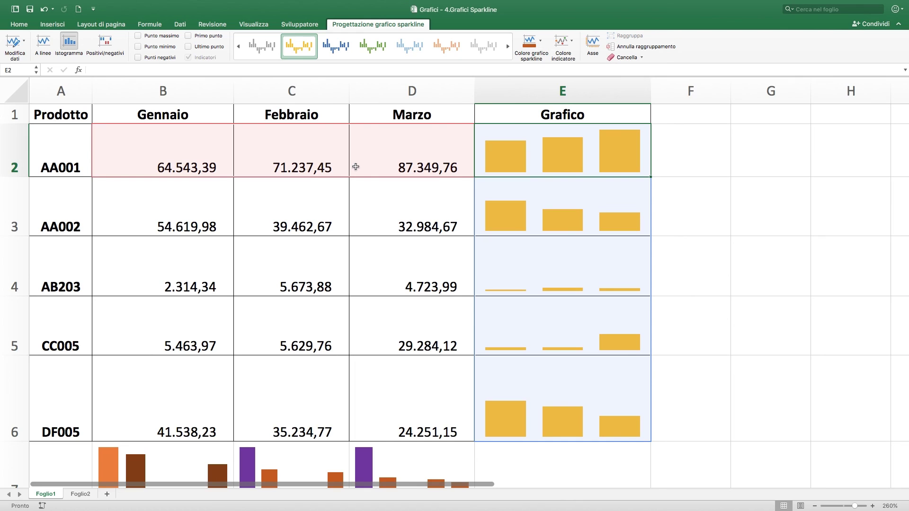
- Reset vertical minimum and maximum to 'Automatico per ogni grafico sparkline', then select the AB203 sparkline in E4
{"action": "left_click", "coordinate": [593, 43]}
{"action": "left_click", "coordinate": [495, 100]}
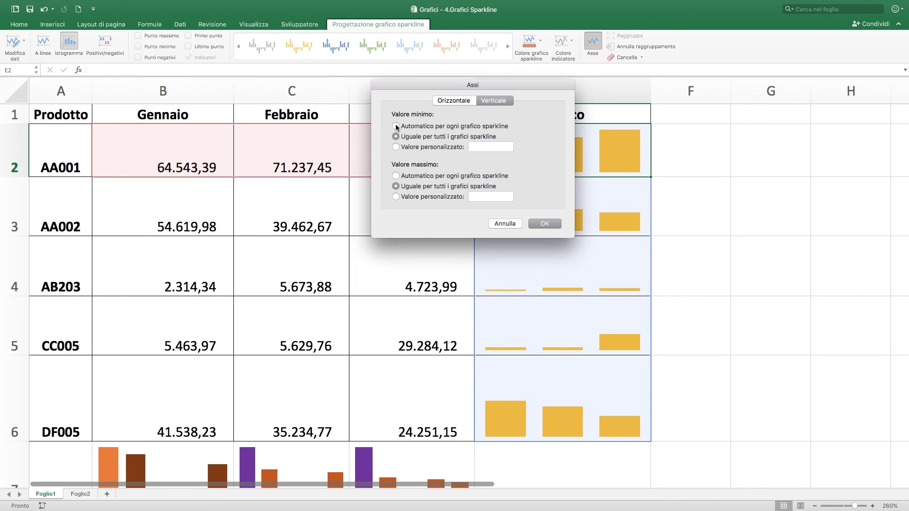
{"action": "left_click", "coordinate": [396, 126]}
{"action": "left_click", "coordinate": [396, 175]}
{"action": "left_click_drag", "start_coordinate": [478, 87], "coordinate": [339, 75]}
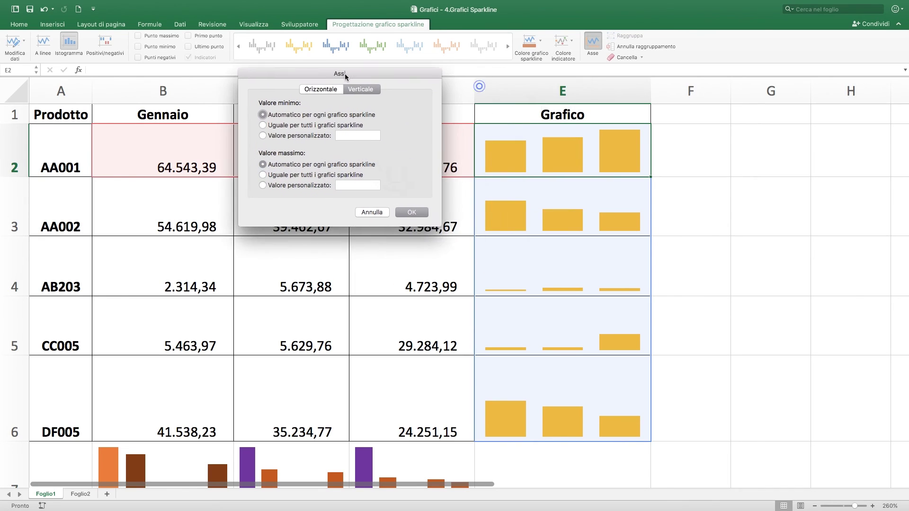
{"action": "left_click", "coordinate": [412, 212]}
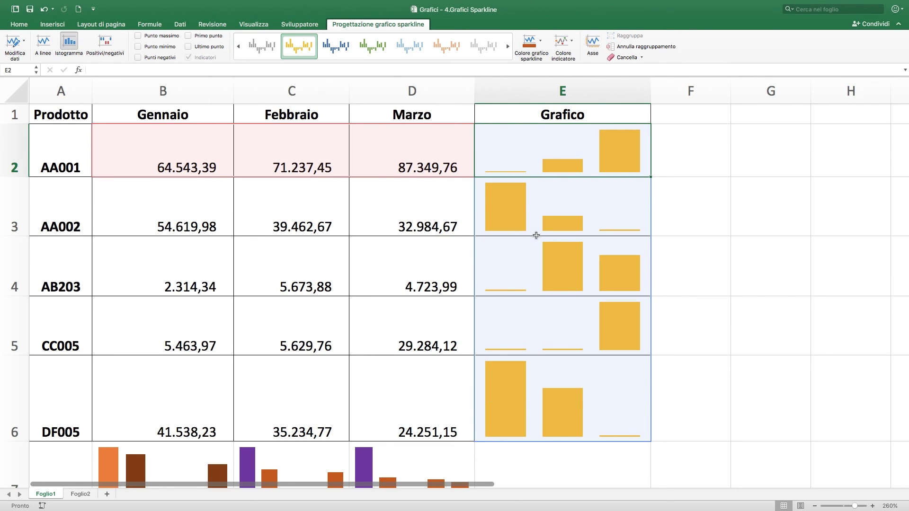
{"action": "left_click", "coordinate": [551, 268]}
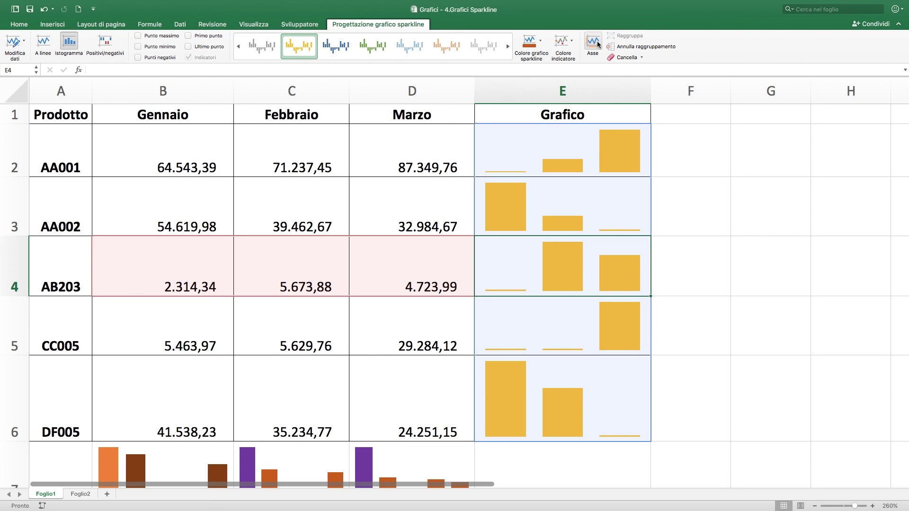
{"action": "left_click", "coordinate": [598, 44]}
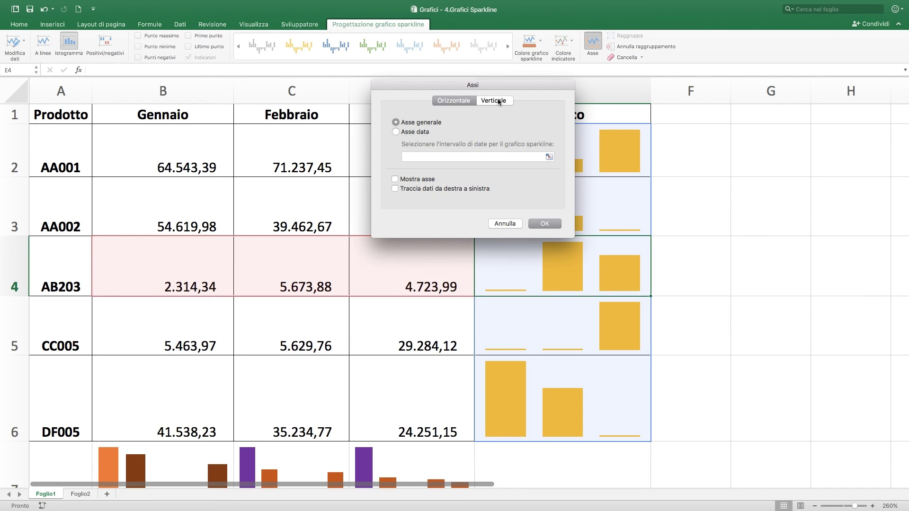
{"action": "left_click", "coordinate": [496, 101]}
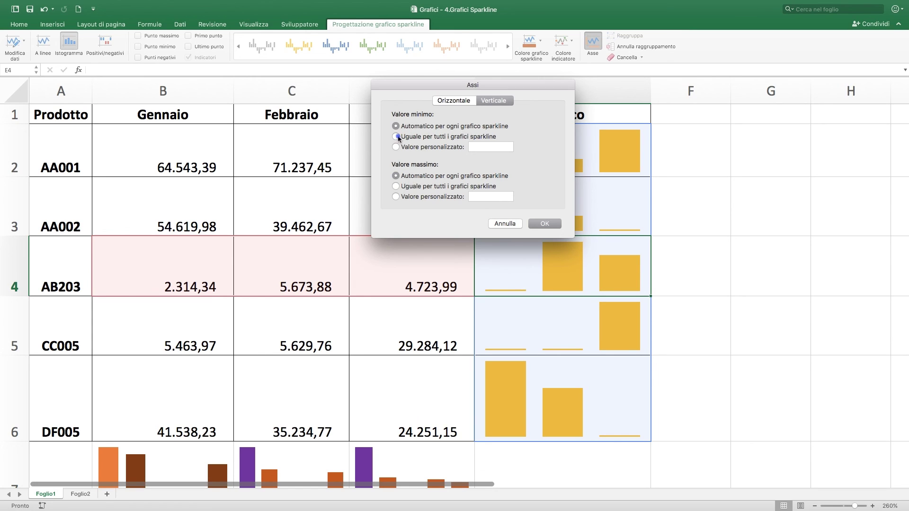
{"action": "left_click", "coordinate": [396, 137]}
{"action": "left_click", "coordinate": [396, 186]}
{"action": "left_click", "coordinate": [396, 147]}
{"action": "left_click", "coordinate": [396, 196]}
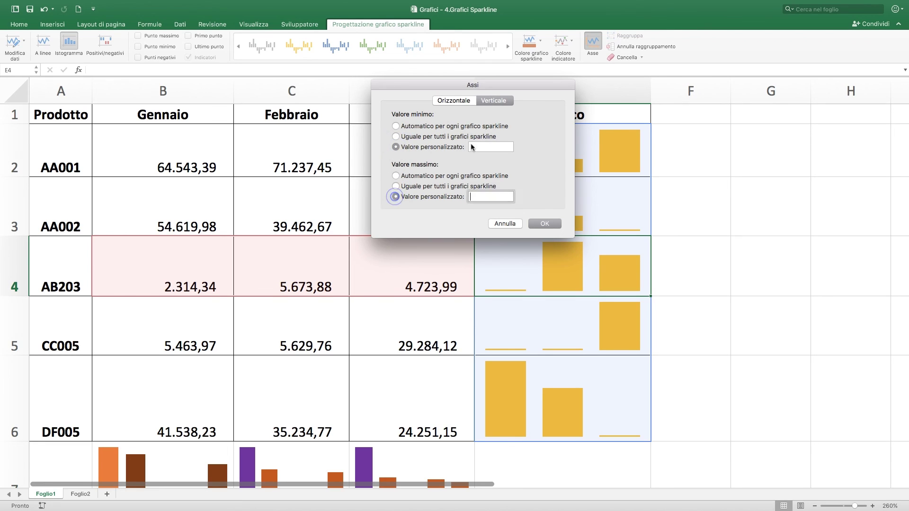
{"action": "left_click", "coordinate": [484, 148]}
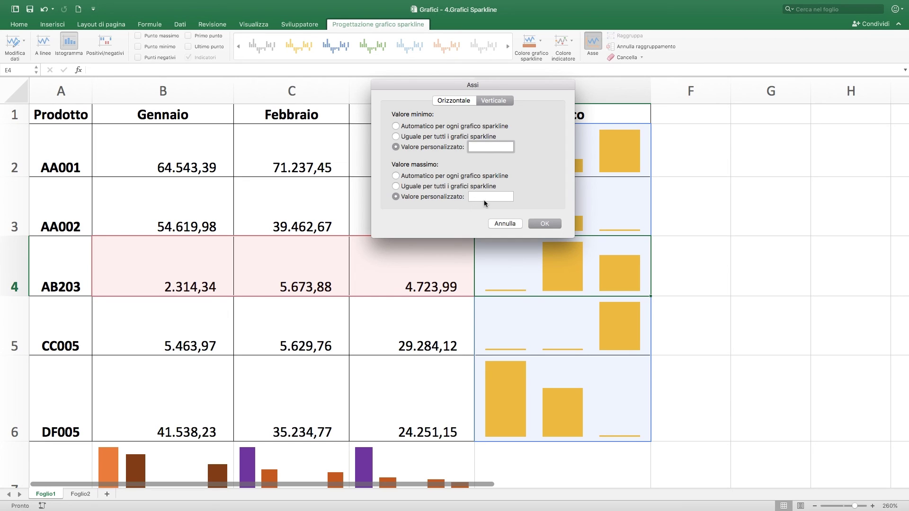
{"action": "left_click", "coordinate": [515, 224]}
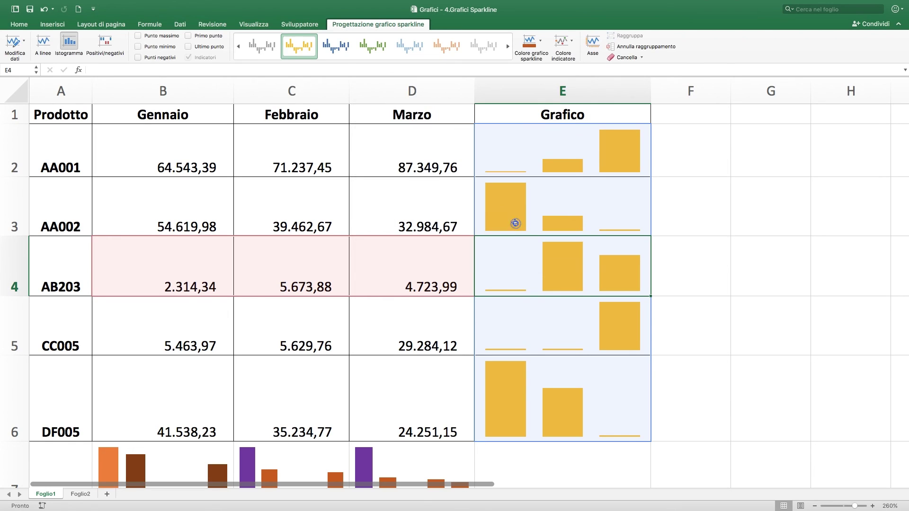
{"action": "left_click", "coordinate": [634, 199]}
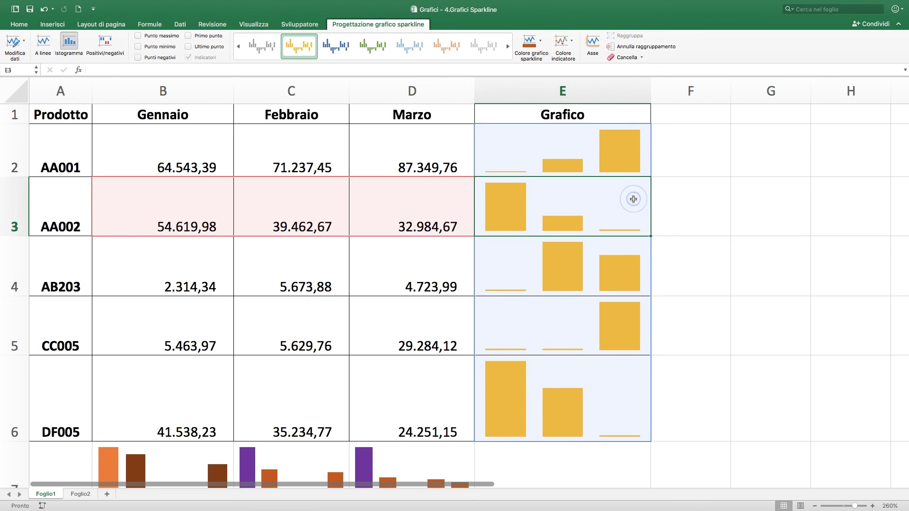